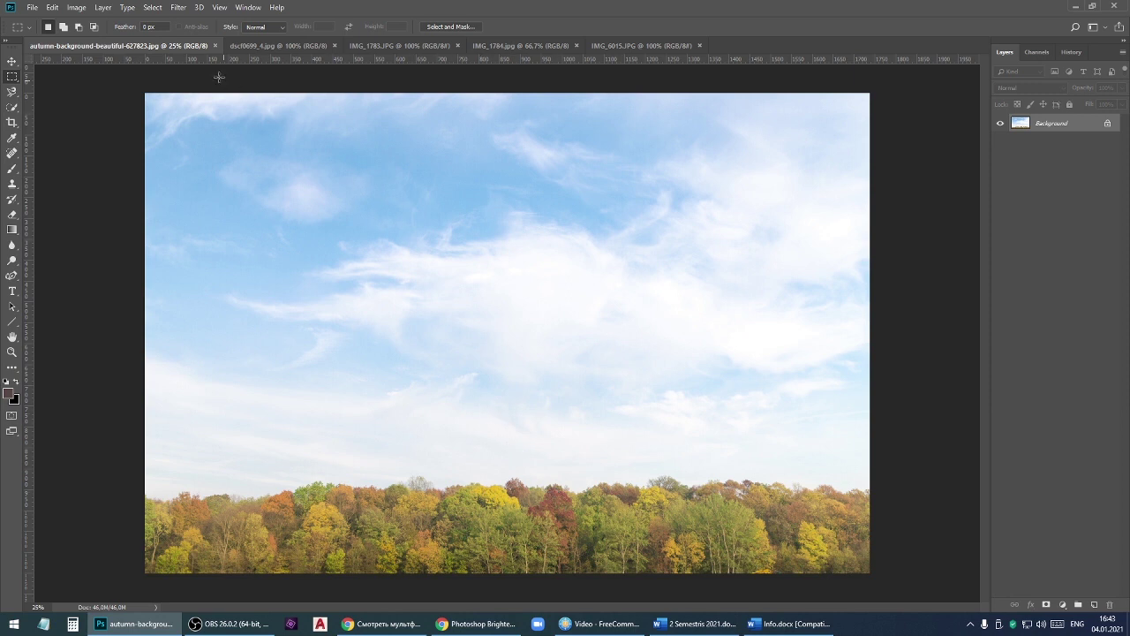
Apply Brightness/Contrast of -93 brightness and 85 contrast to the autumn landscape photo.
left_click(77, 8)
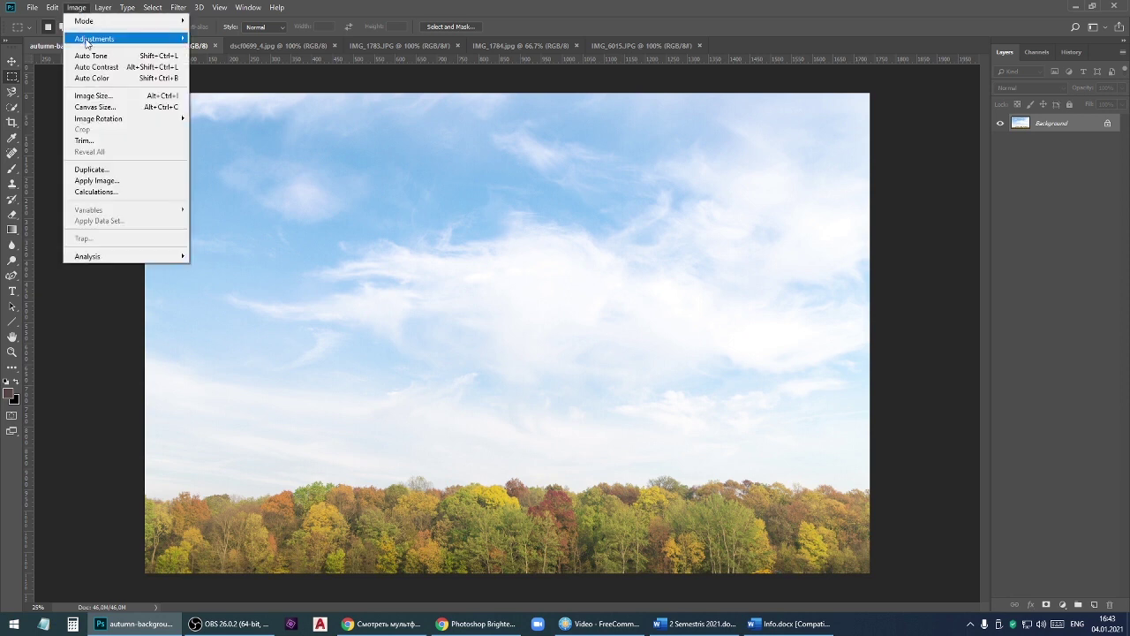
mouse_move(94, 39)
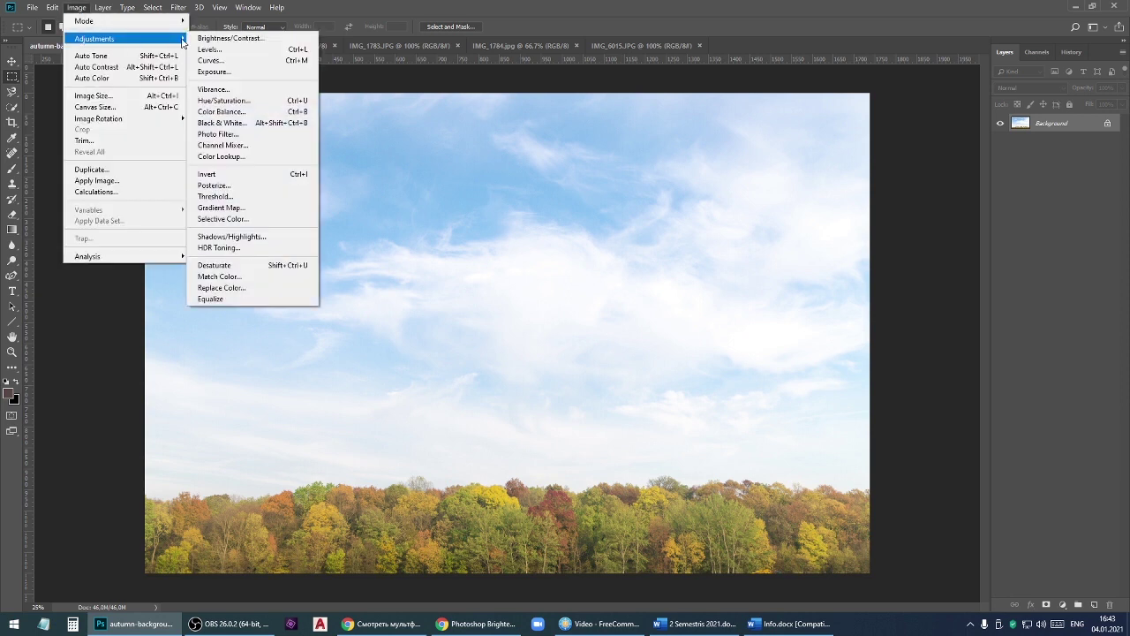
left_click(275, 41)
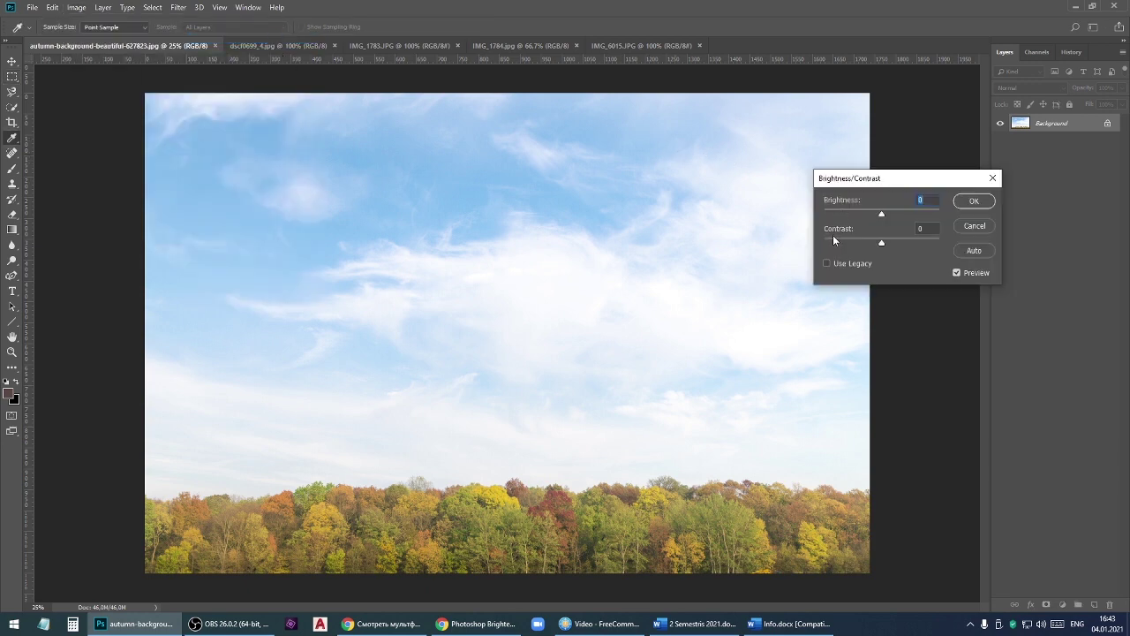
left_click(882, 214)
mouse_move(882, 216)
left_mouse_down()
mouse_move(850, 216)
mouse_move(920, 216)
mouse_move(822, 215)
left_mouse_up()
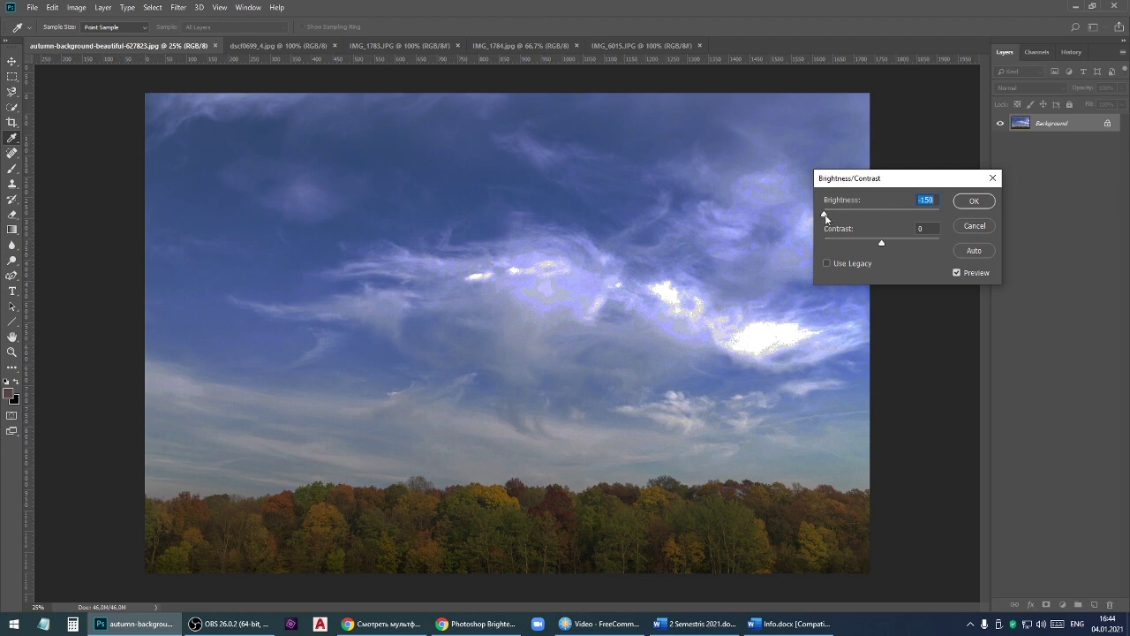
mouse_move(826, 217)
left_mouse_down()
mouse_move(881, 246)
mouse_move(815, 246)
mouse_move(879, 245)
mouse_move(864, 250)
left_mouse_up()
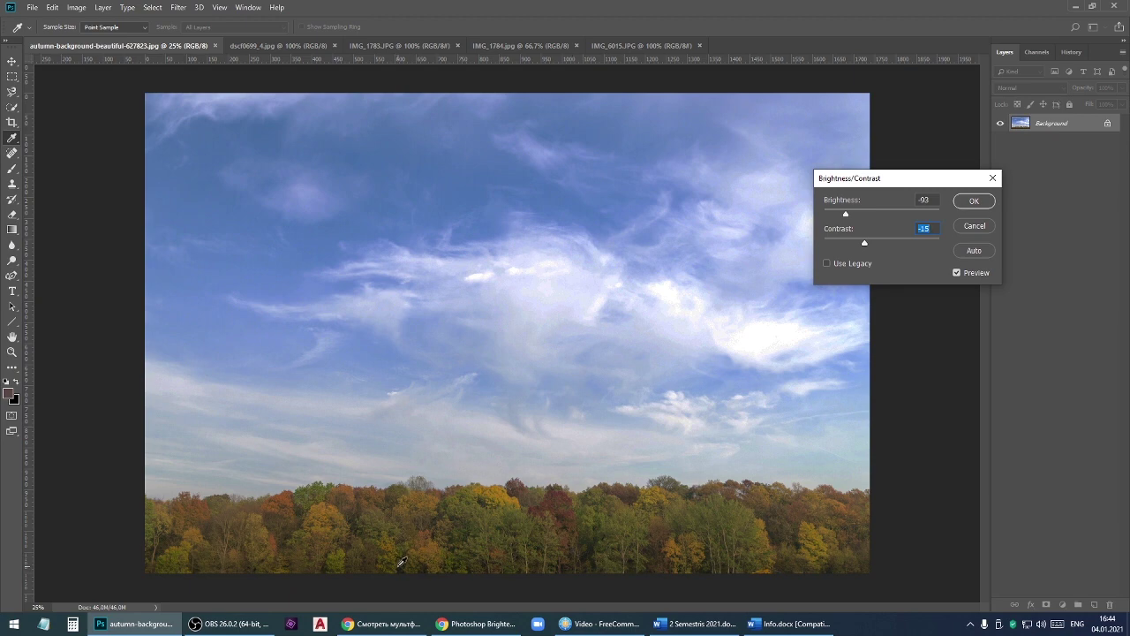
left_click_drag(864, 244, 931, 246)
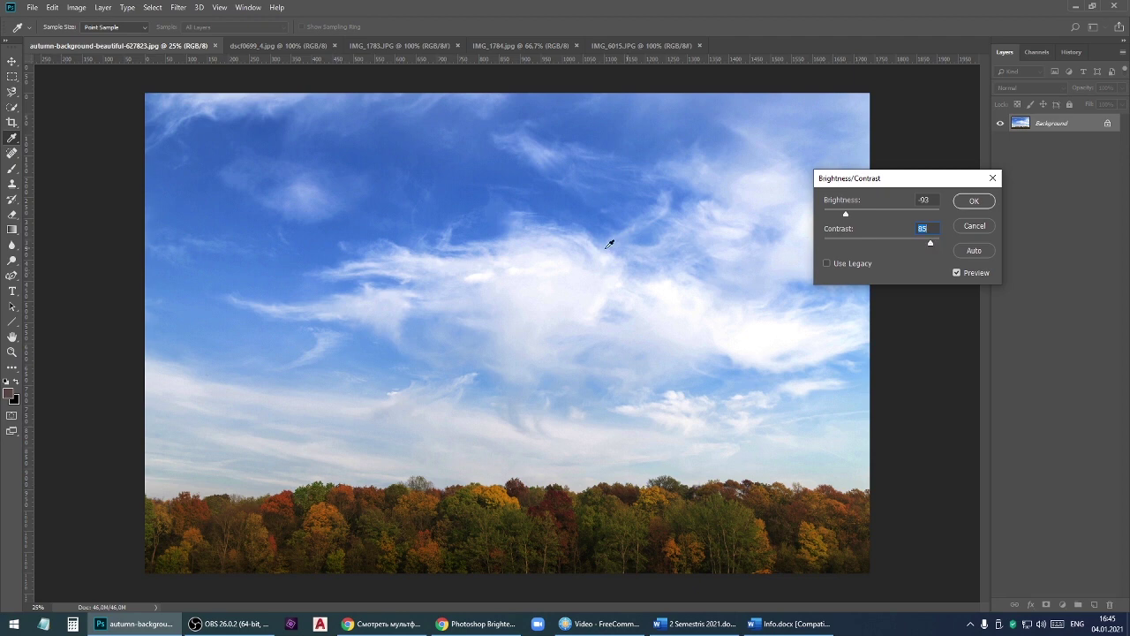
left_click(975, 201)
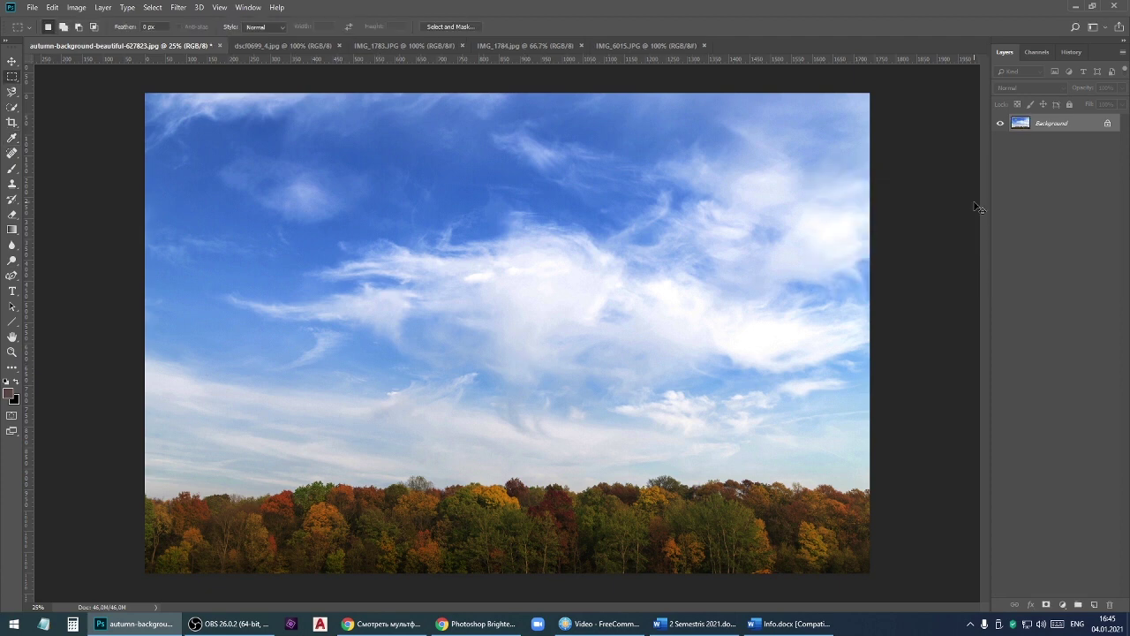
Undo and redo the autumn adjustment to compare, then bring up dscf0699_4.jpg.
key("ctrl+z")
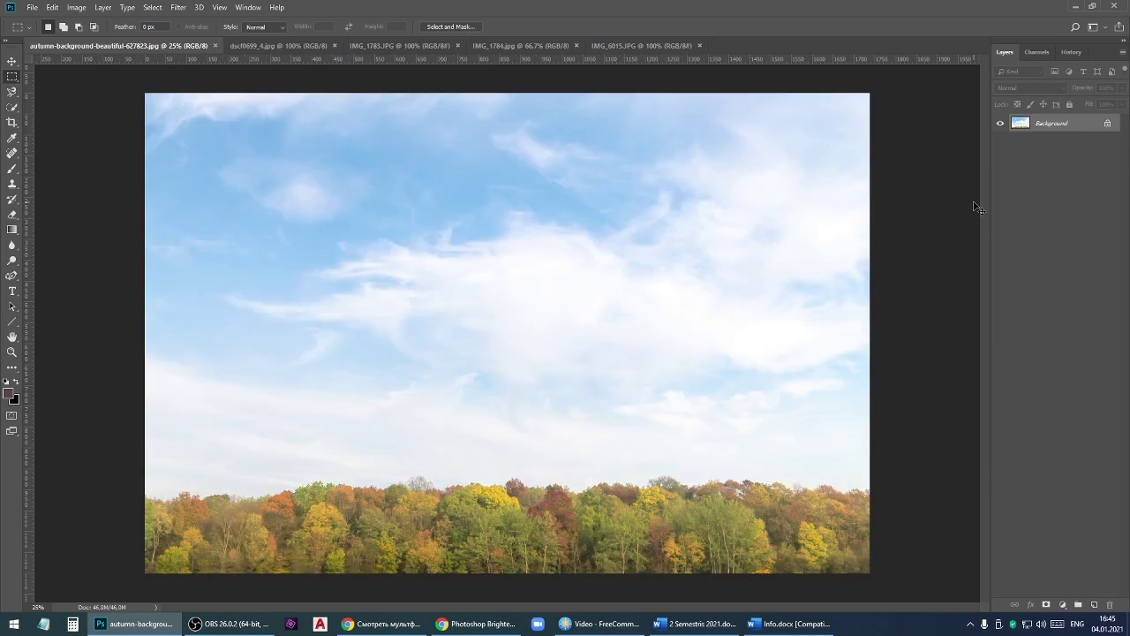
key("ctrl+shift+z")
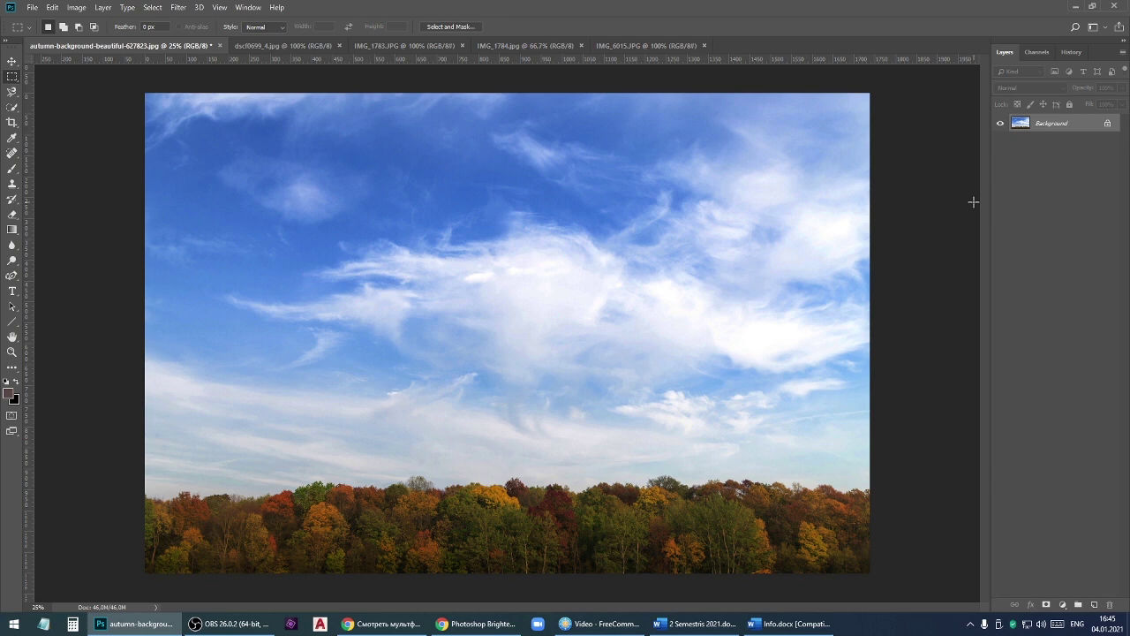
left_click(285, 47)
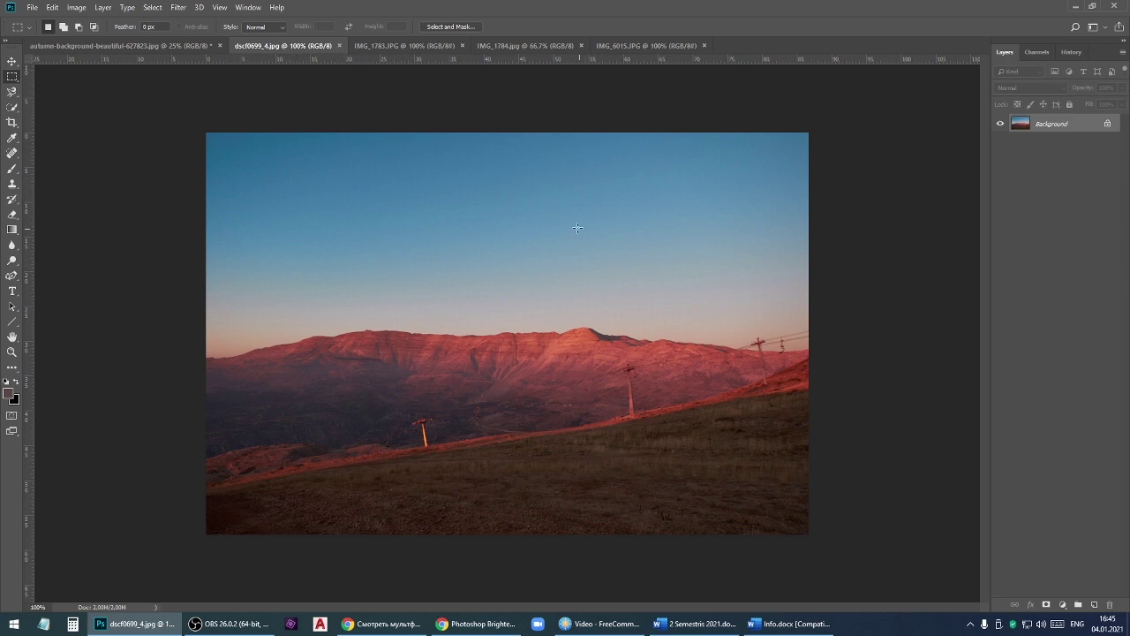
left_click(182, 47)
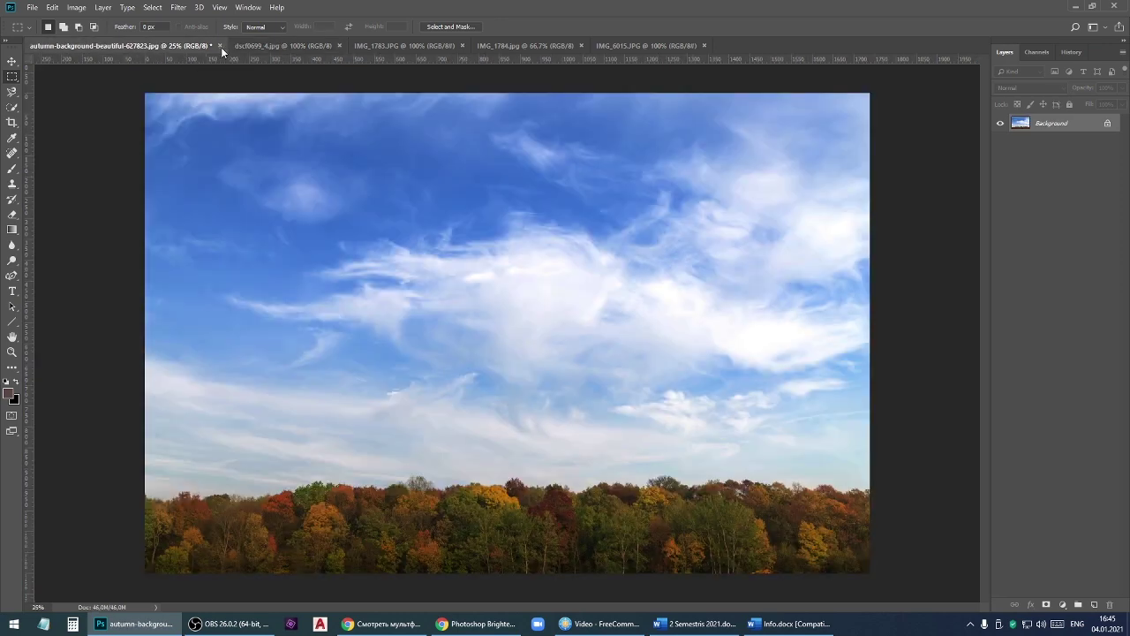
left_click(299, 51)
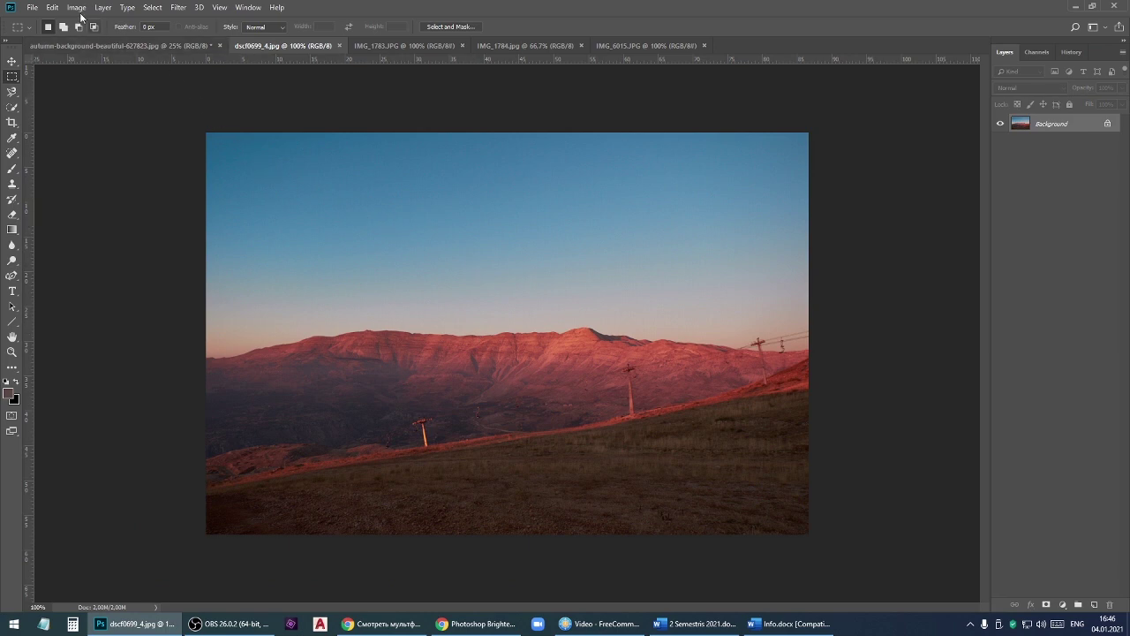
Apply Brightness 35 and Contrast 80 to the sunset mountain photo, comparing via undo/redo.
left_click(76, 8)
mouse_move(94, 39)
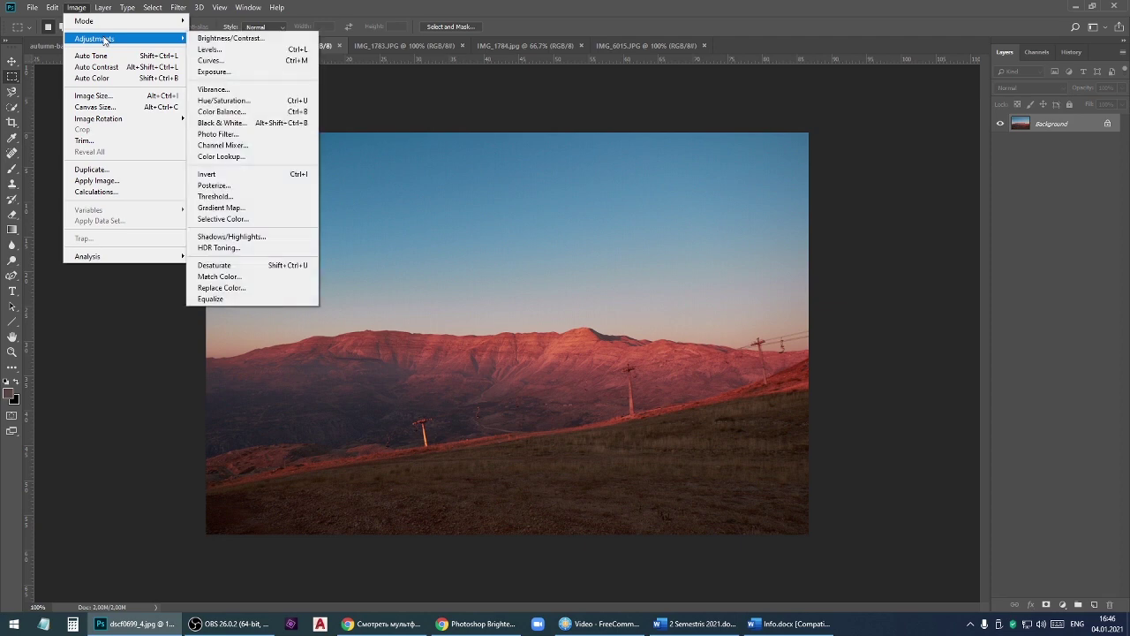
left_click(230, 38)
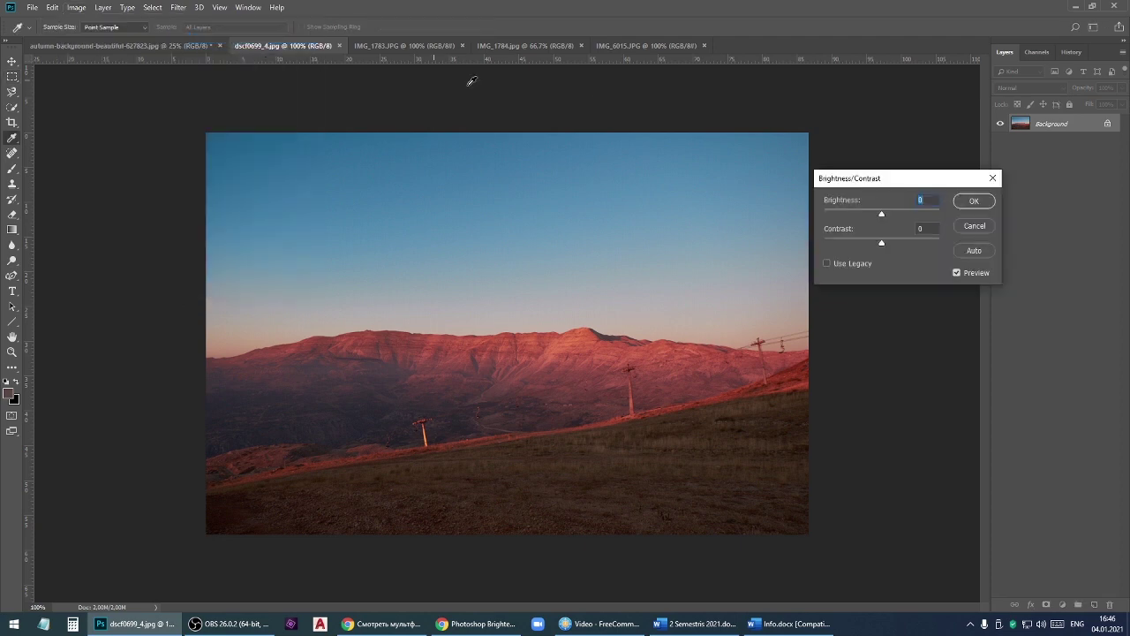
mouse_move(880, 216)
left_mouse_down()
mouse_move(857, 217)
mouse_move(905, 215)
mouse_move(887, 215)
mouse_move(897, 214)
mouse_move(888, 244)
mouse_move(932, 242)
left_mouse_up()
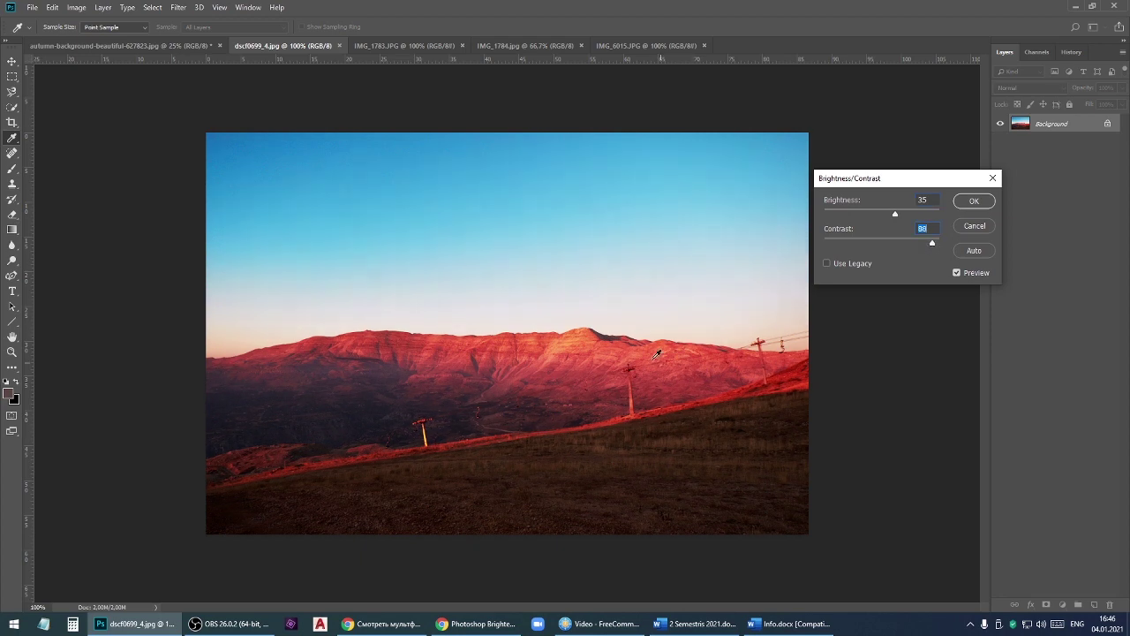
left_click(974, 201)
key("ctrl+z")
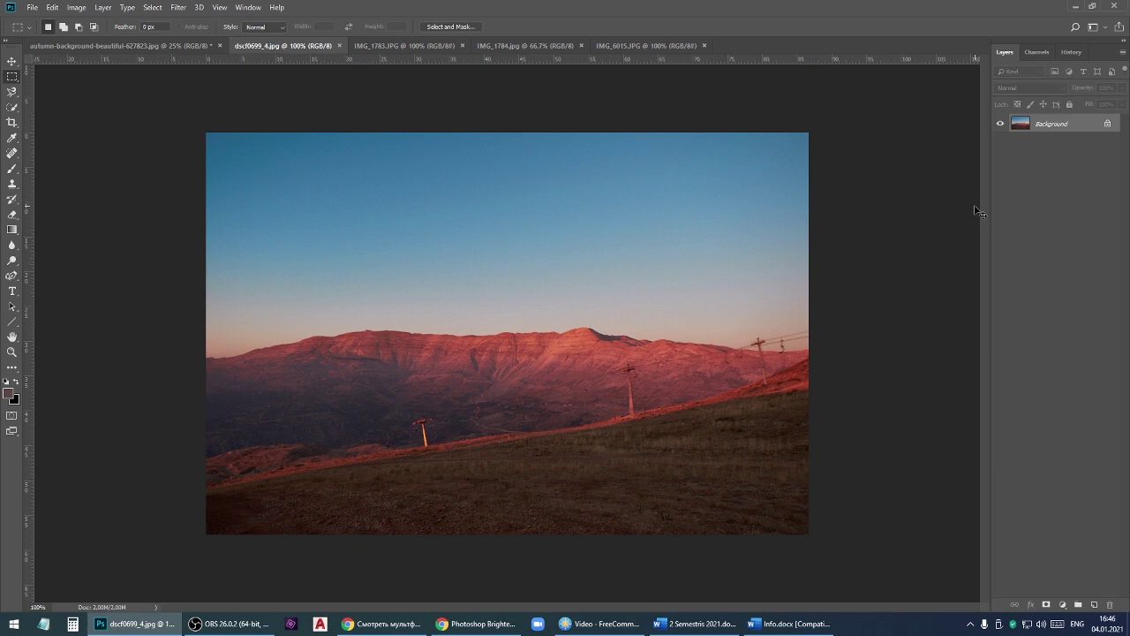
key("ctrl+shift+z")
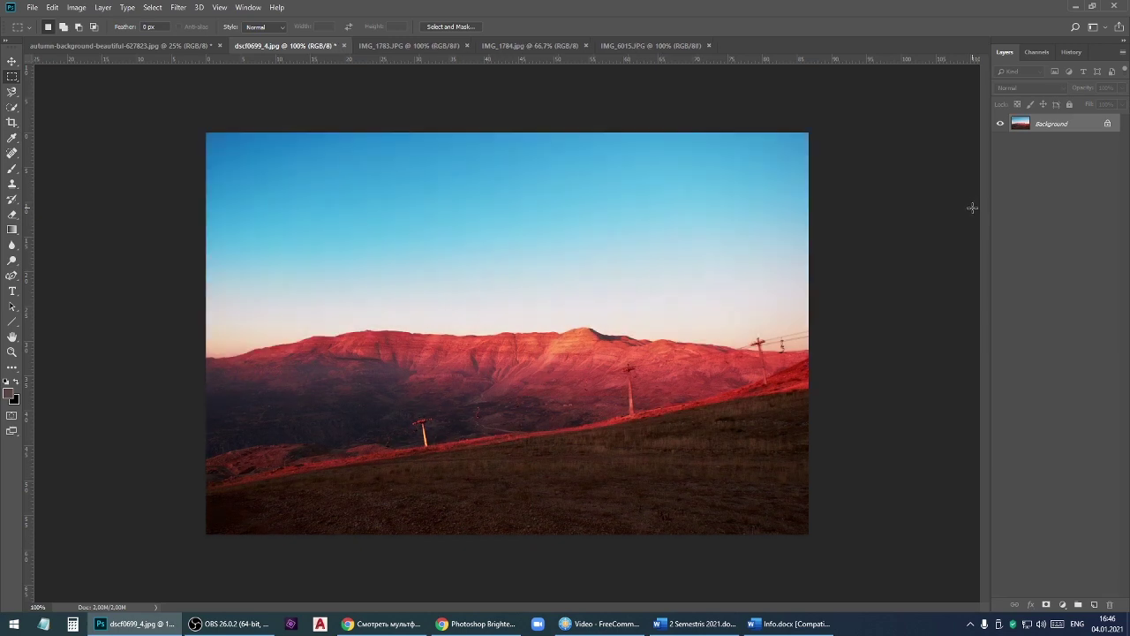
On IMG_1783.JPG, apply Brightness 122 and Contrast 63, then compare before and after.
left_click(416, 46)
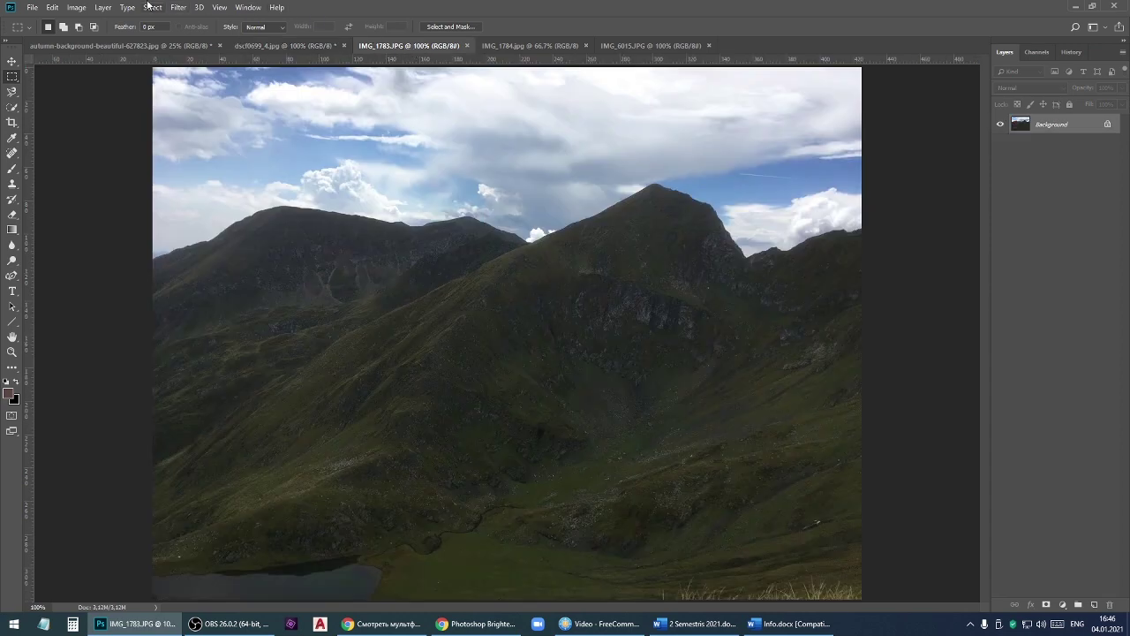
left_click(77, 9)
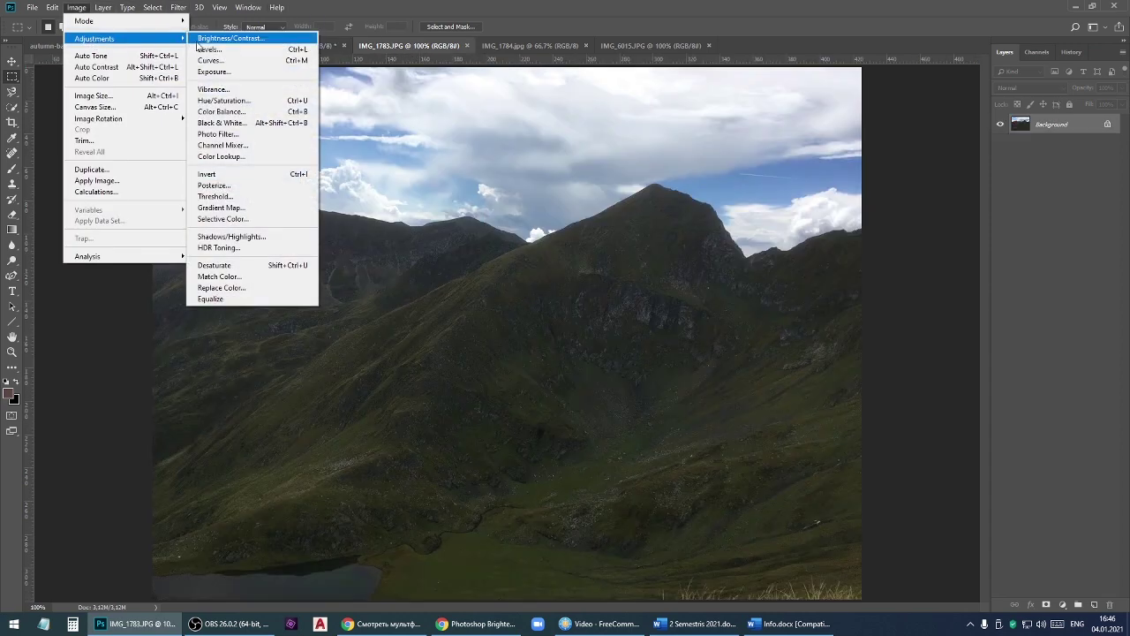
mouse_move(94, 38)
left_click(587, 215)
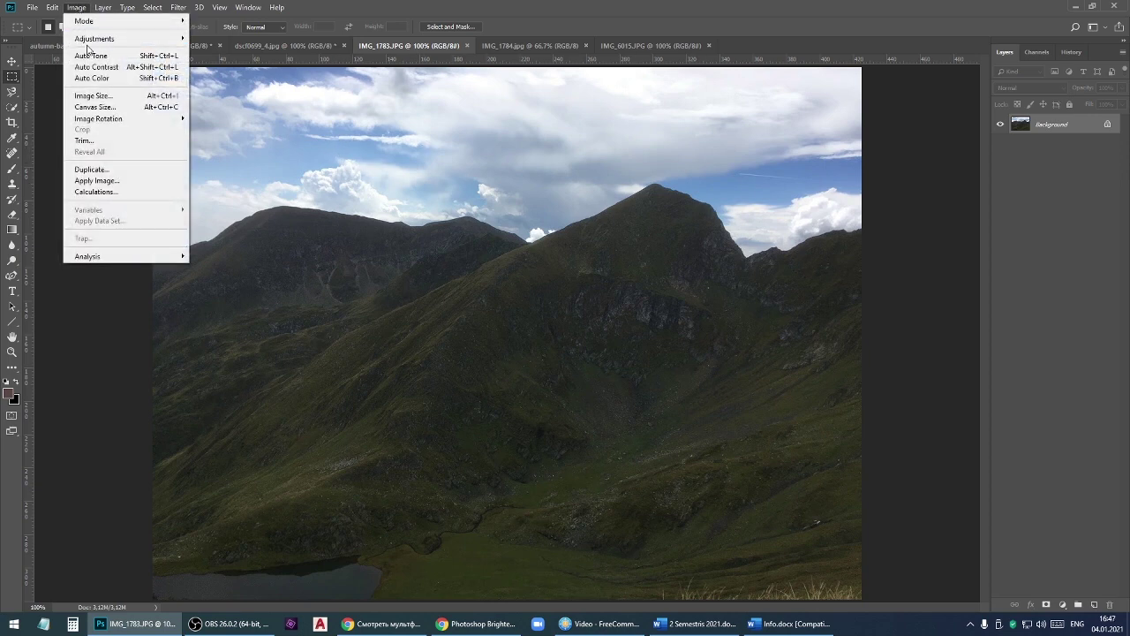
left_click(212, 39)
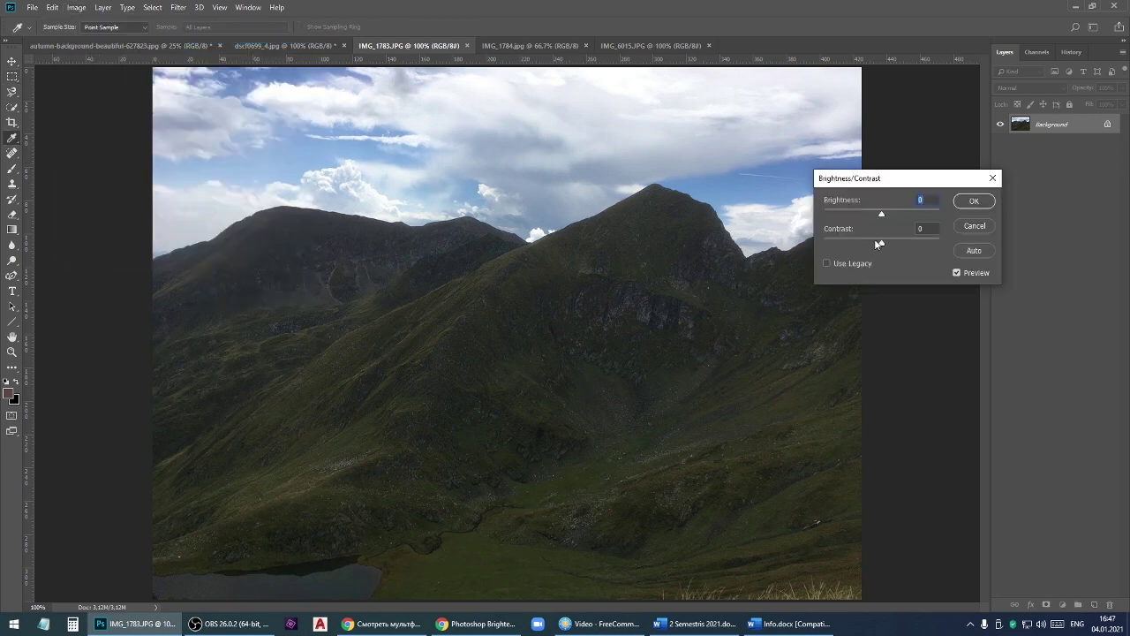
mouse_move(880, 244)
left_mouse_down()
mouse_move(924, 246)
mouse_move(909, 251)
mouse_move(929, 216)
left_mouse_up()
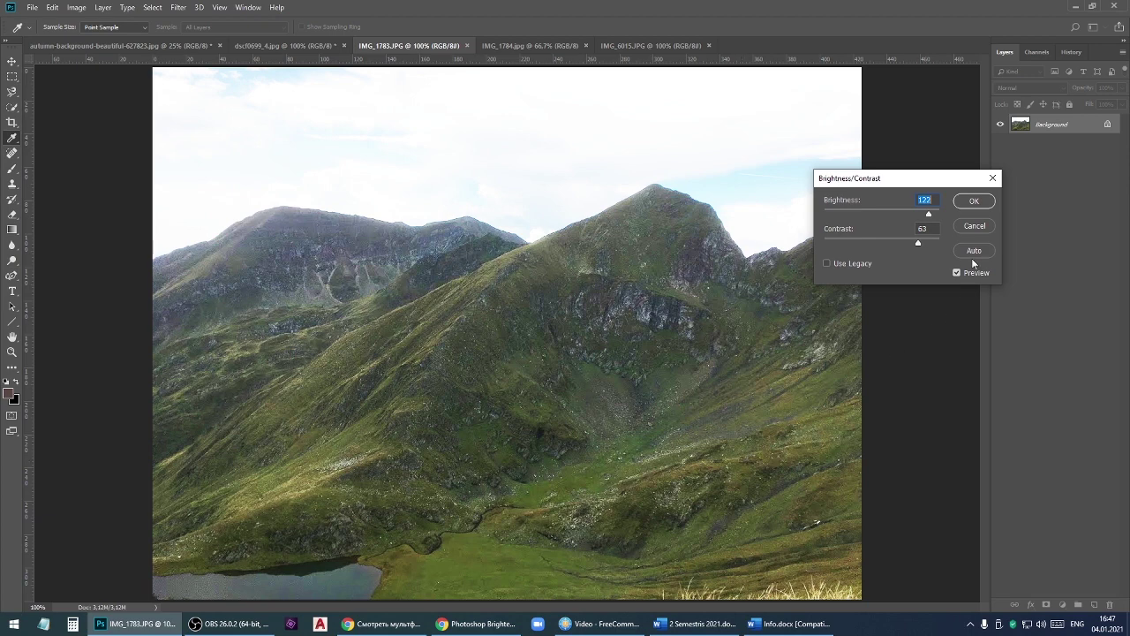
left_click(979, 202)
key("m")
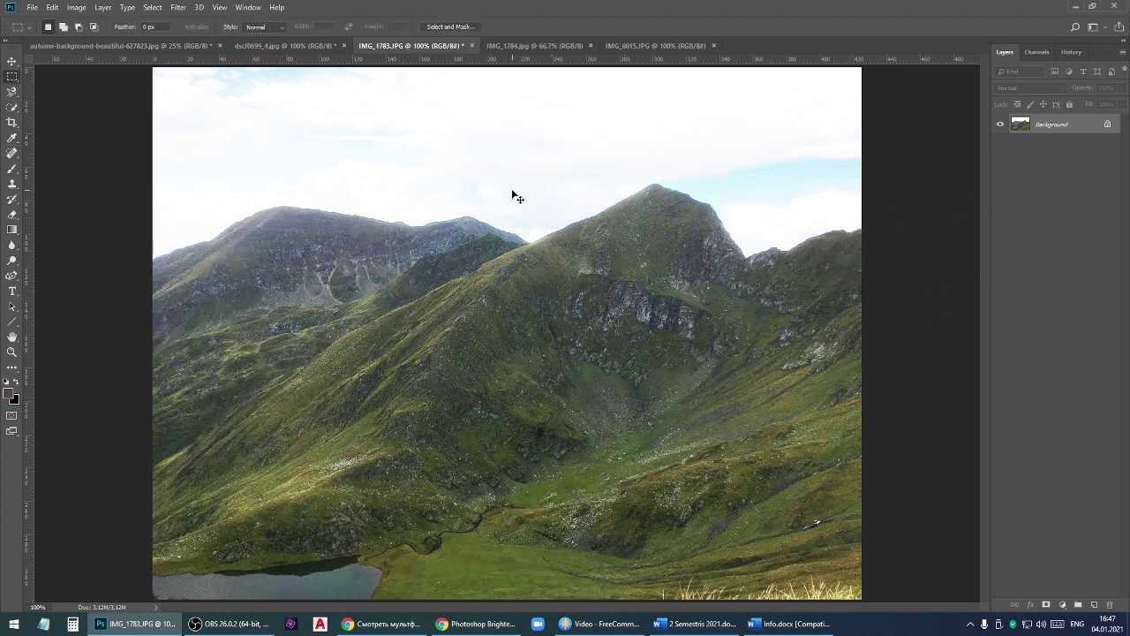
key("ctrl+z")
key("ctrl+shift+z")
Dismiss the Image menu and undo the Brightness/Contrast on IMG_1783.JPG, restoring its original look.
left_click(78, 8)
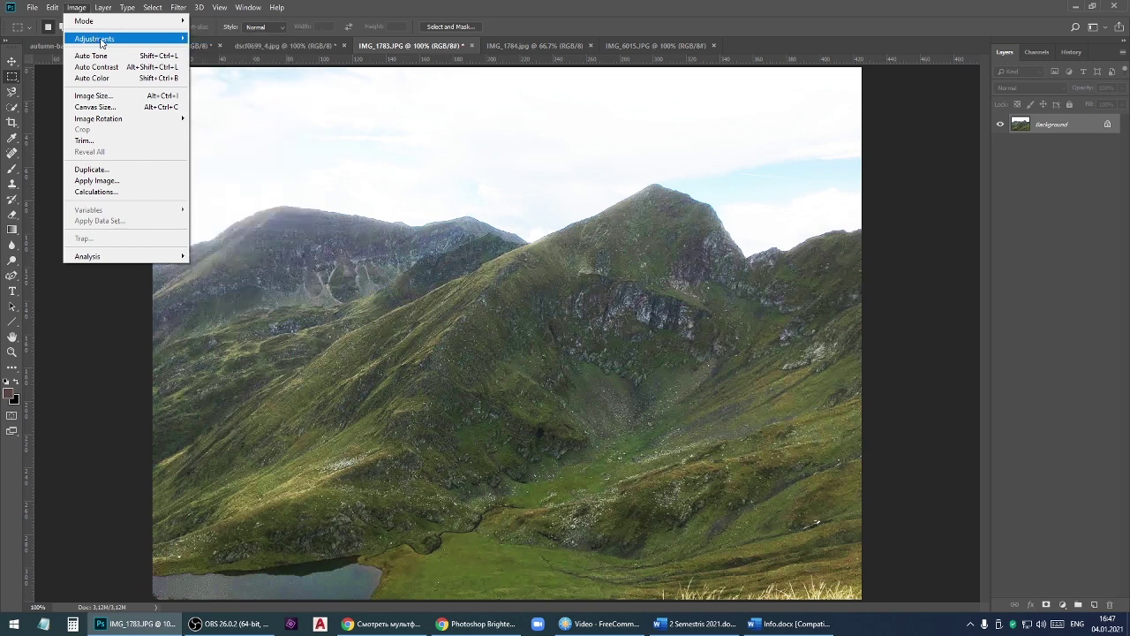
key("Escape")
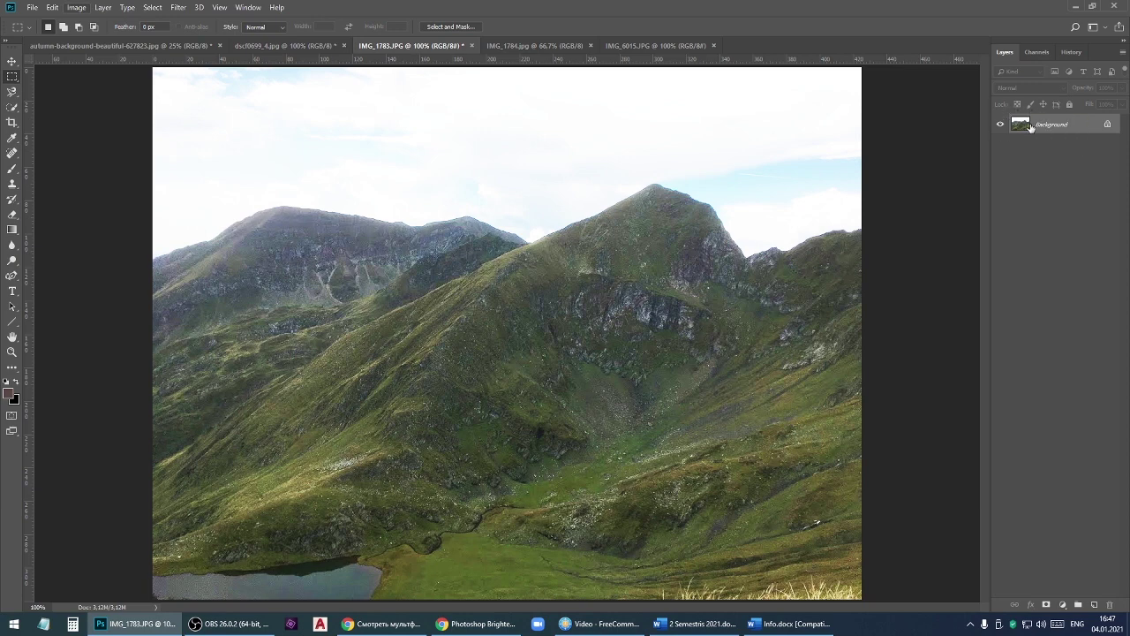
left_click_drag(1031, 126, 1034, 126)
key("ctrl+z")
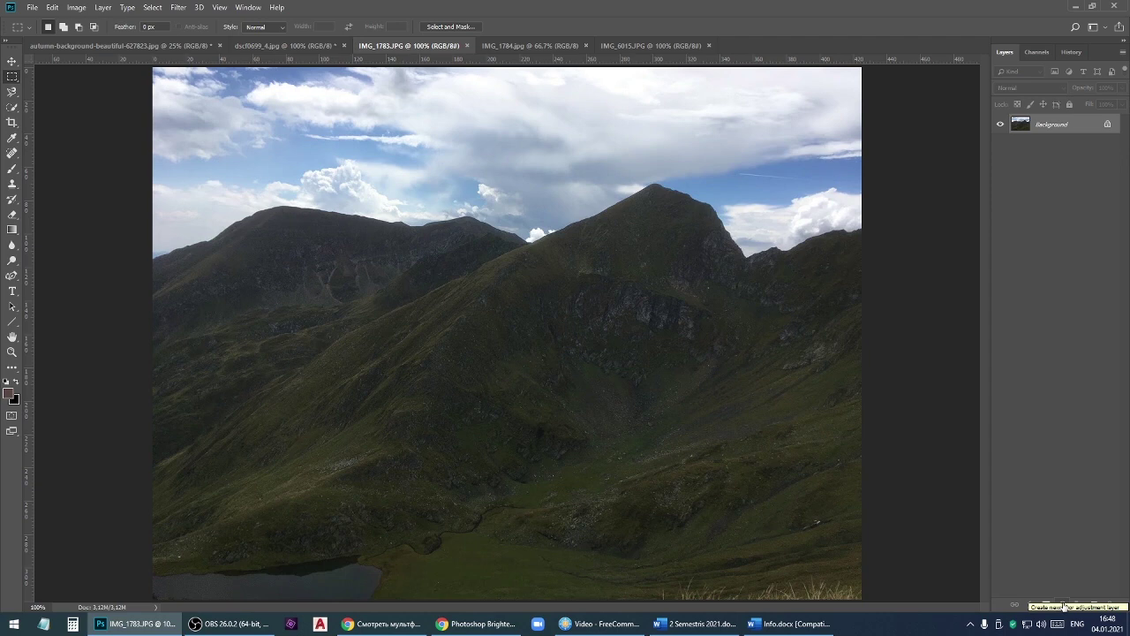
Add a Brightness/Contrast adjustment layer at brightness 115, then toggle its visibility to compare.
left_click(1064, 606)
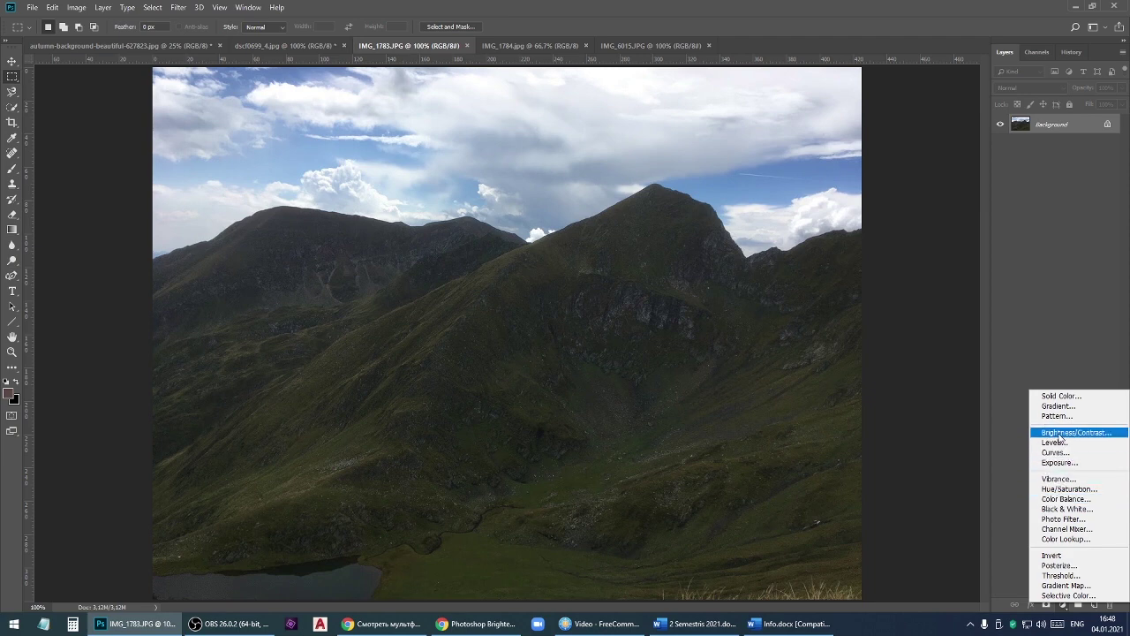
left_click(1088, 433)
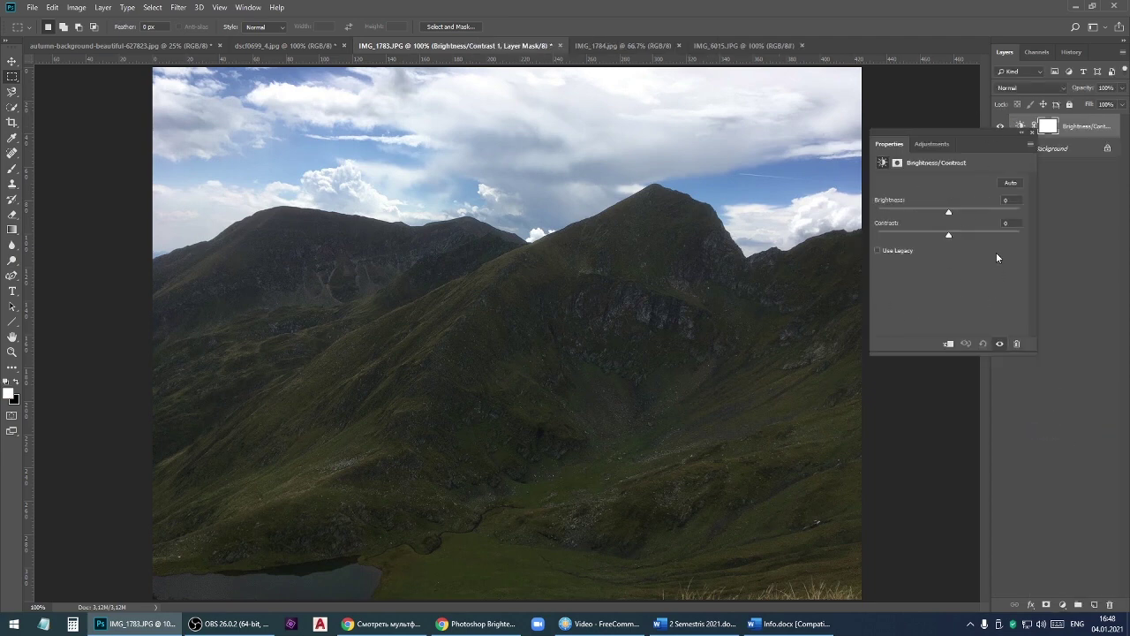
left_click_drag(983, 131, 971, 208)
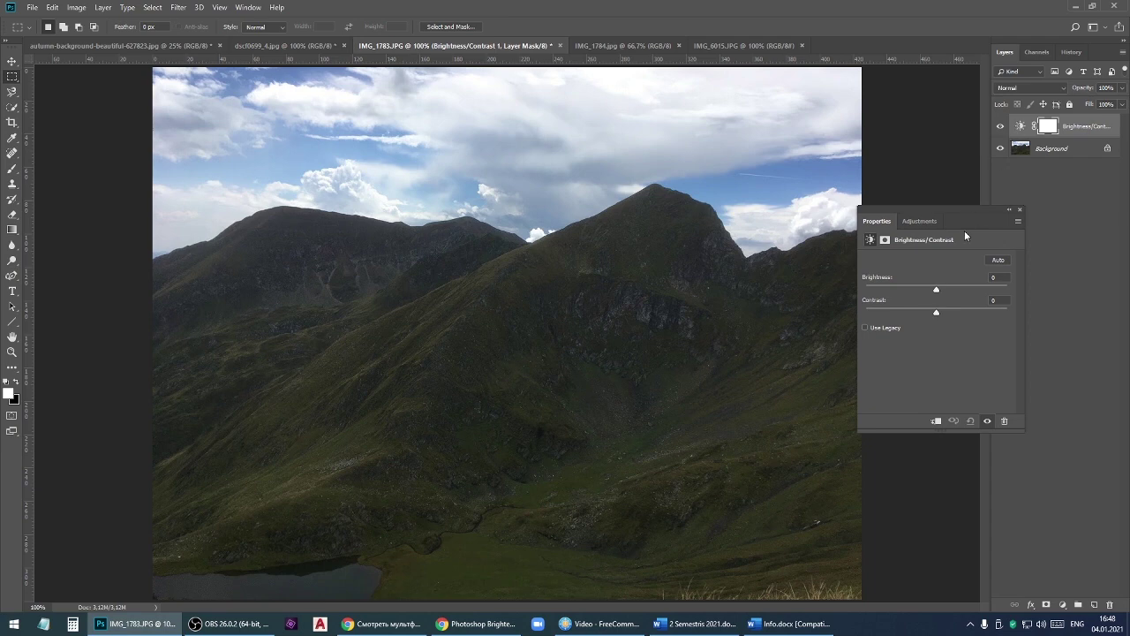
mouse_move(936, 289)
left_mouse_down()
mouse_move(977, 289)
mouse_move(980, 314)
left_mouse_up()
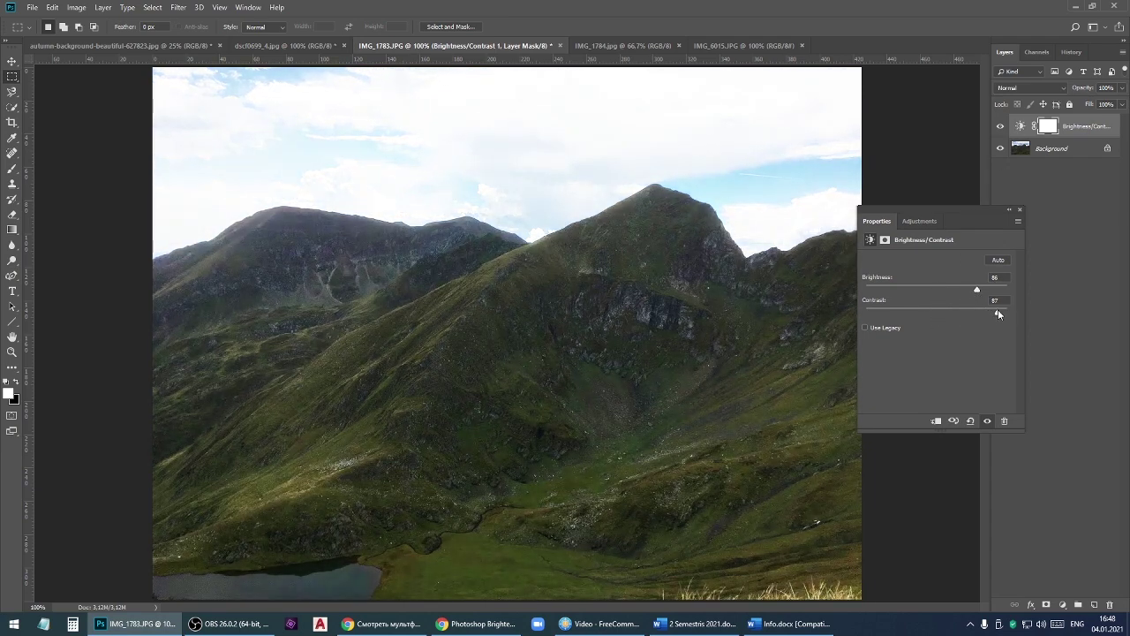
left_click_drag(977, 291, 991, 291)
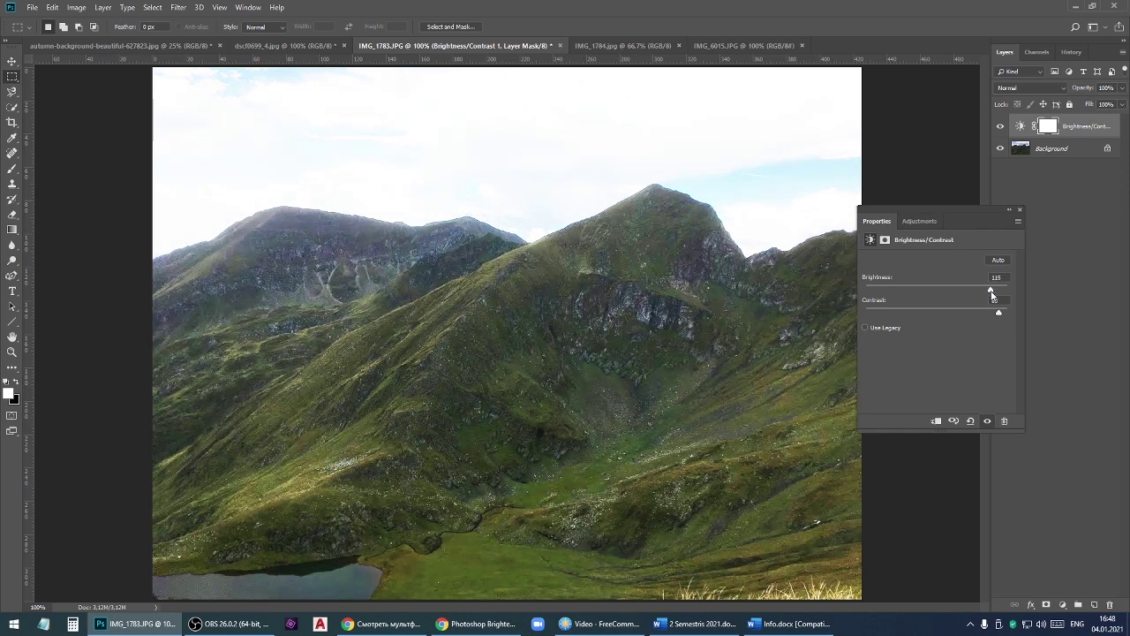
left_click(1020, 208)
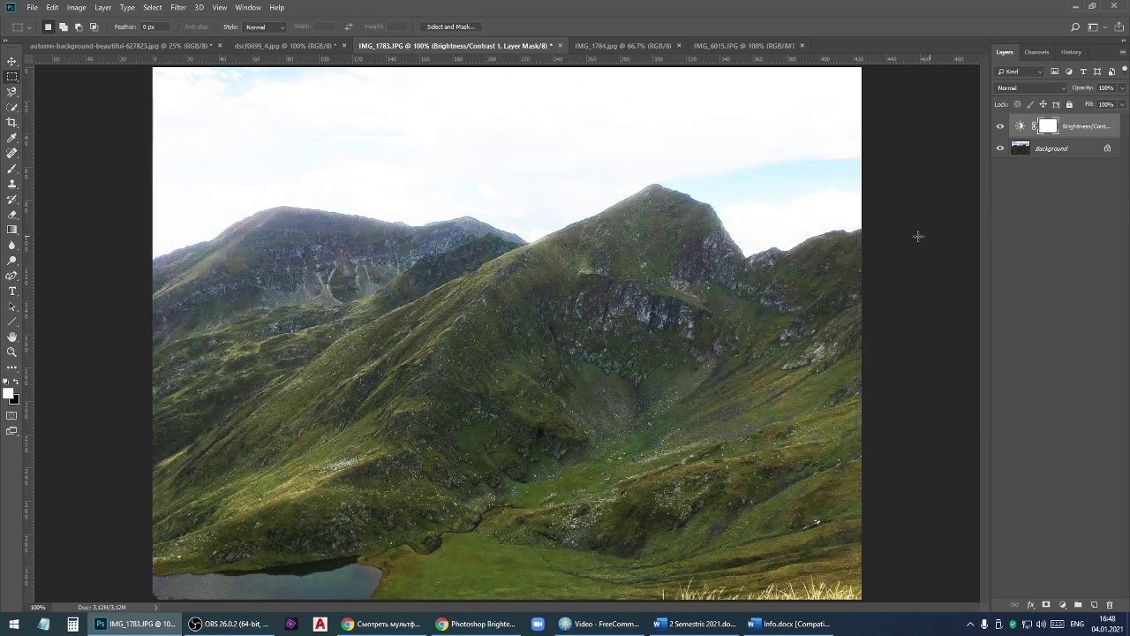
left_click(1001, 128)
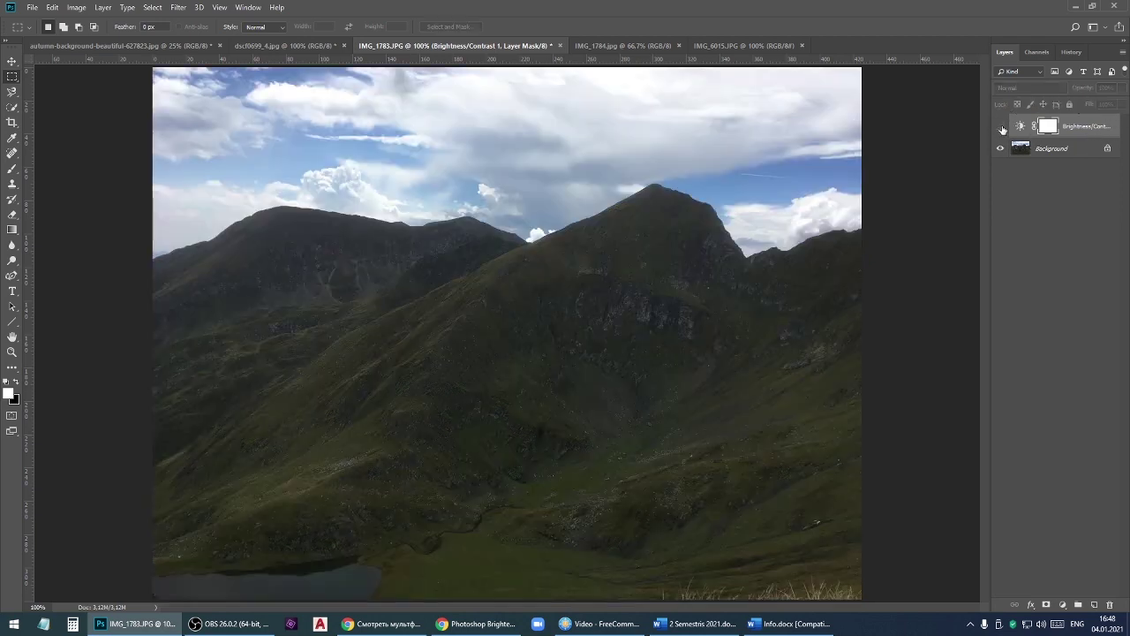
left_click(1000, 128)
left_click(1000, 128)
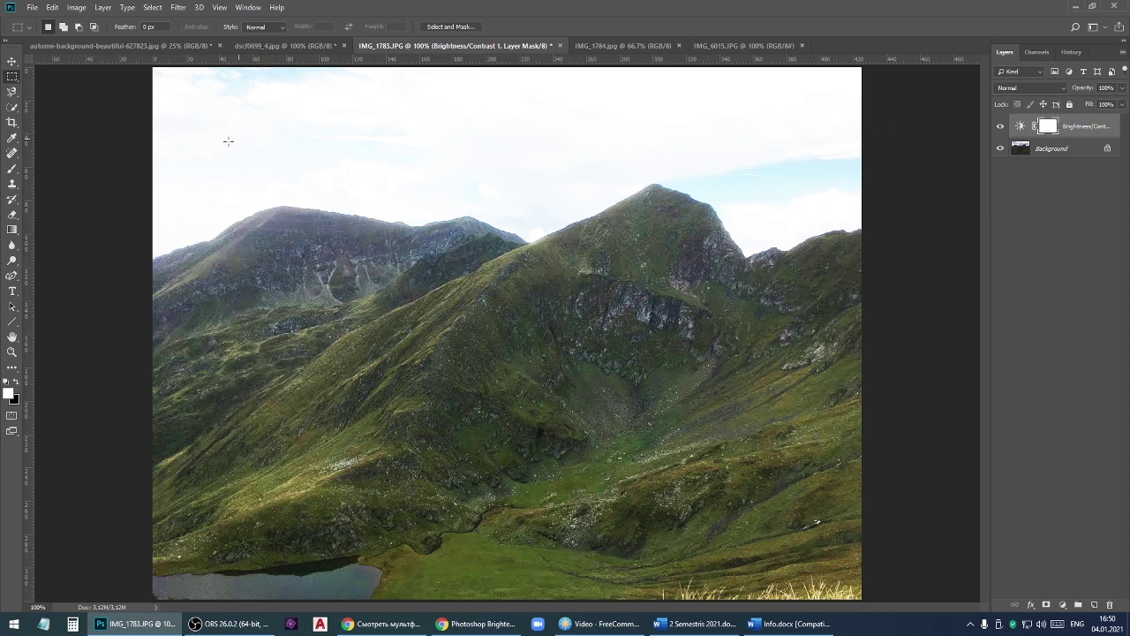
Paint the adjustment layer mask black across the upper sky with a soft brush.
left_click(11, 168)
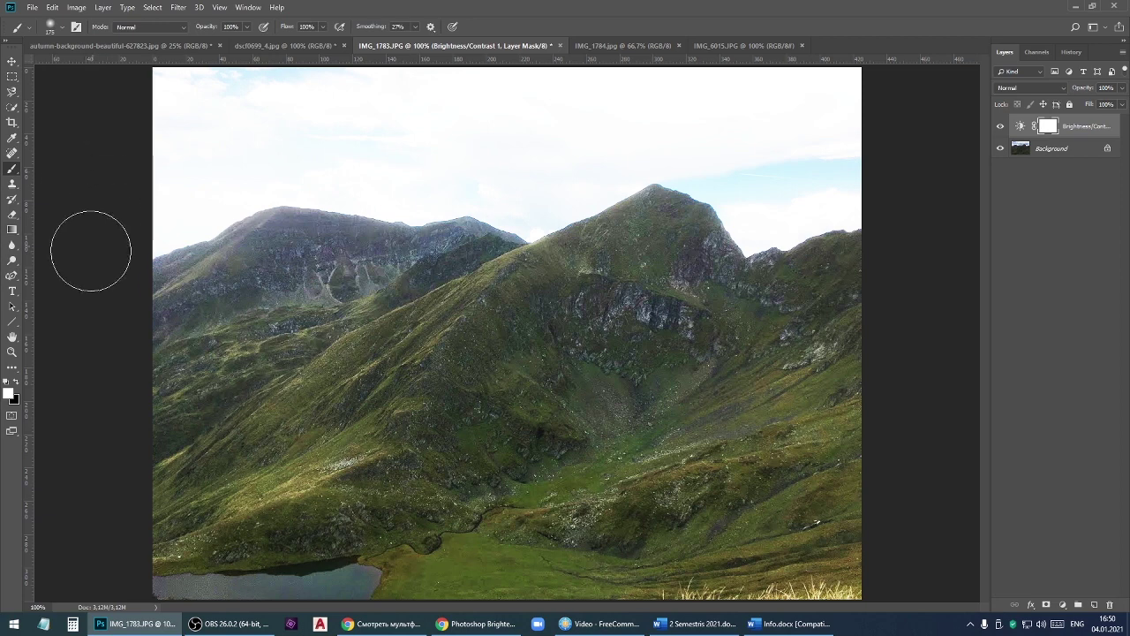
left_click(15, 381)
mouse_move(234, 307)
left_mouse_down()
mouse_move(487, 133)
mouse_move(608, 132)
mouse_move(365, 264)
mouse_move(530, 226)
mouse_move(777, 77)
mouse_move(654, 177)
mouse_move(483, 343)
mouse_move(853, 106)
mouse_move(656, 278)
mouse_move(733, 301)
mouse_move(824, 76)
mouse_move(838, 290)
mouse_move(747, 305)
left_mouse_up()
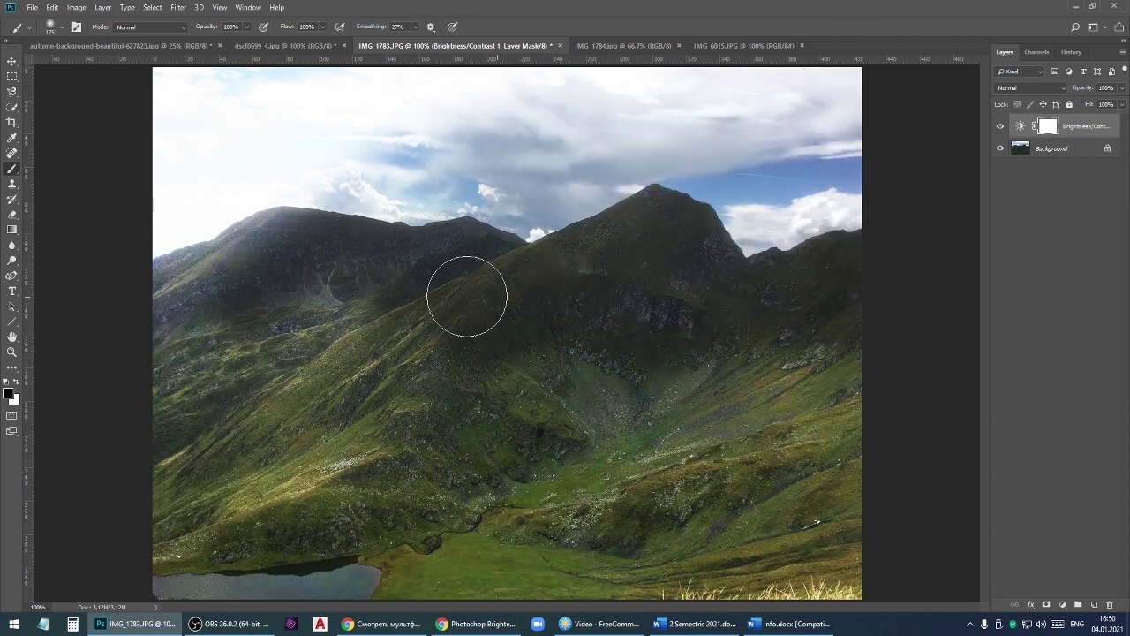
mouse_move(467, 295)
left_mouse_down()
mouse_move(321, 221)
mouse_move(596, 126)
mouse_move(469, 91)
mouse_move(220, 89)
mouse_move(139, 126)
mouse_move(403, 100)
mouse_move(388, 185)
mouse_move(195, 195)
left_mouse_up()
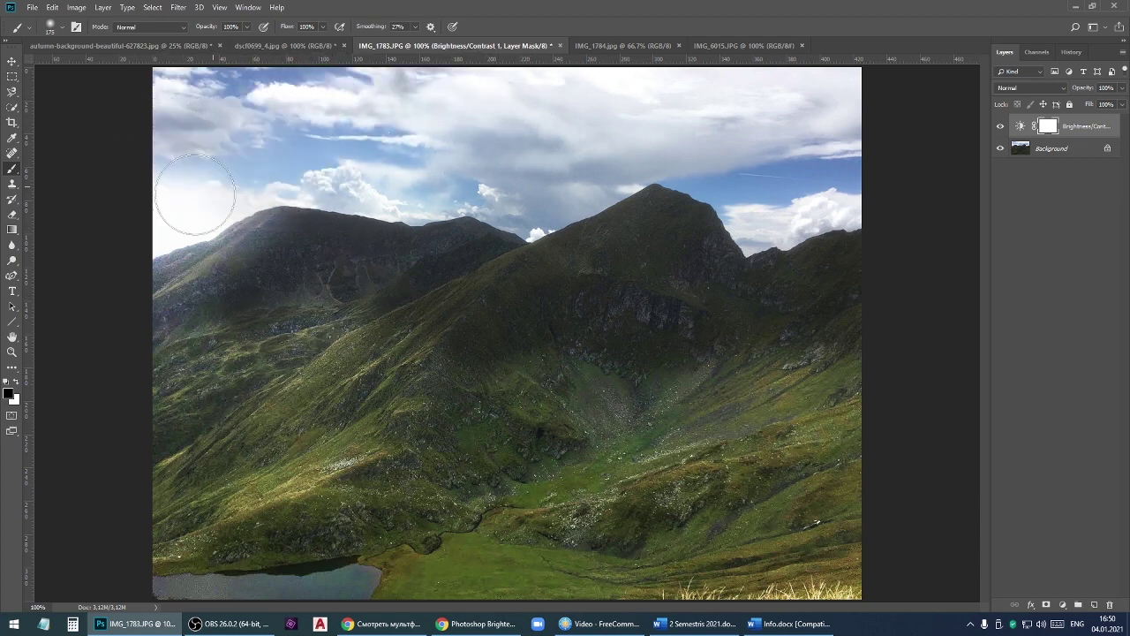
Toggle the adjustment to check the mask, then fix stray strokes near the peak.
left_click(1001, 128)
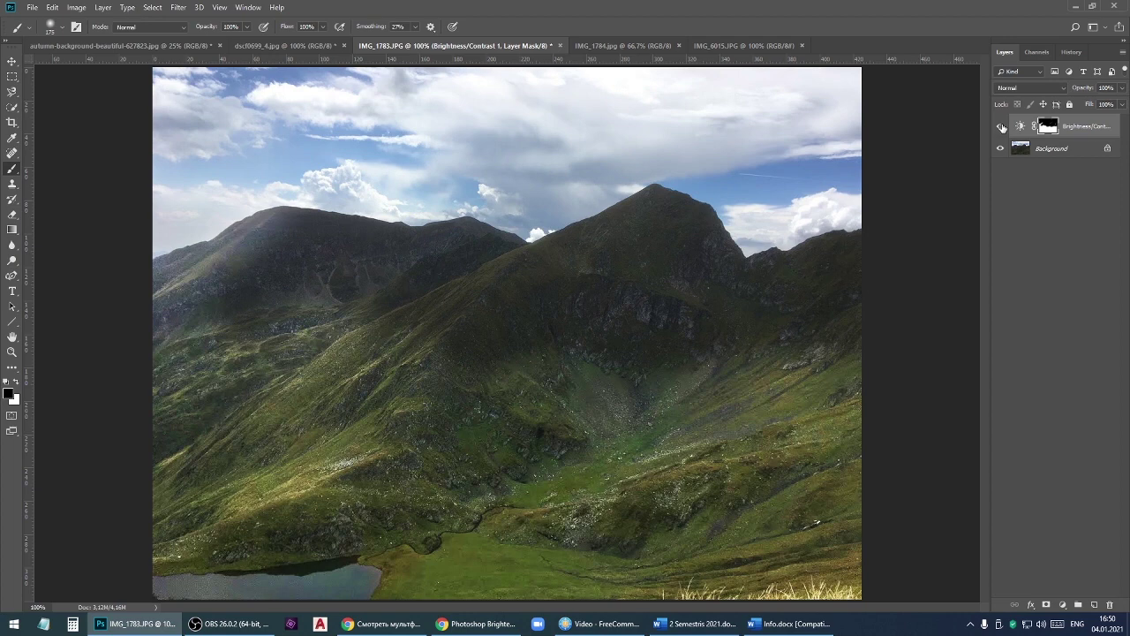
left_click(1001, 128)
left_click(1002, 128)
key("ctrl+i")
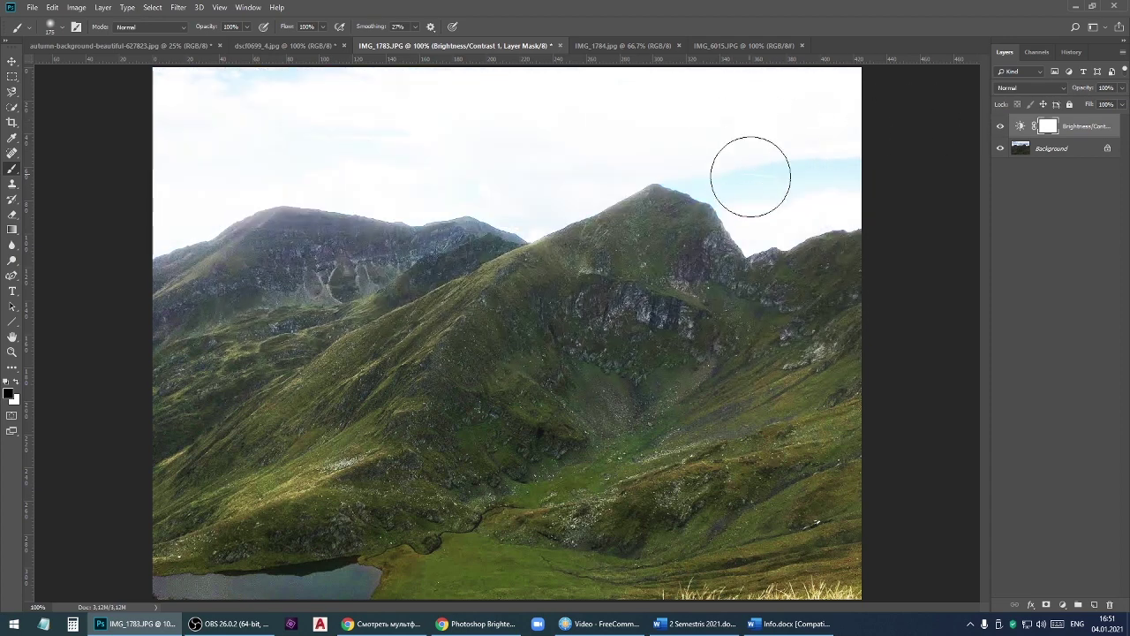
mouse_move(750, 177)
left_mouse_down()
mouse_move(768, 206)
mouse_move(681, 146)
mouse_move(613, 153)
mouse_move(540, 186)
mouse_move(348, 169)
mouse_move(197, 177)
mouse_move(403, 115)
mouse_move(834, 106)
mouse_move(477, 162)
mouse_move(772, 147)
mouse_move(792, 192)
mouse_move(779, 205)
left_mouse_up()
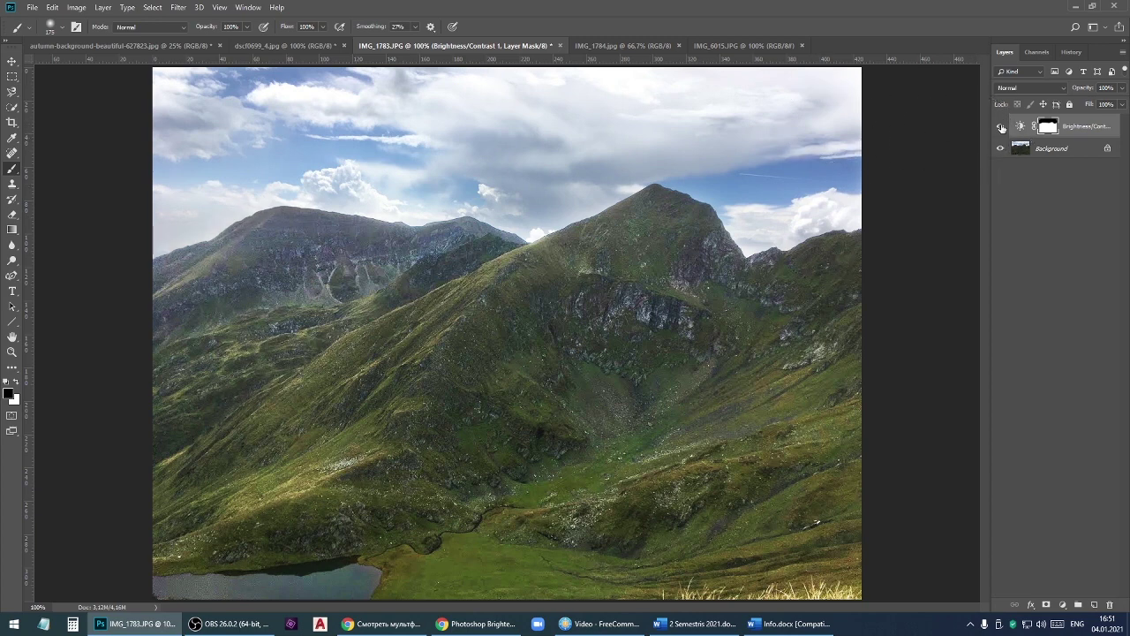
left_click(1001, 128)
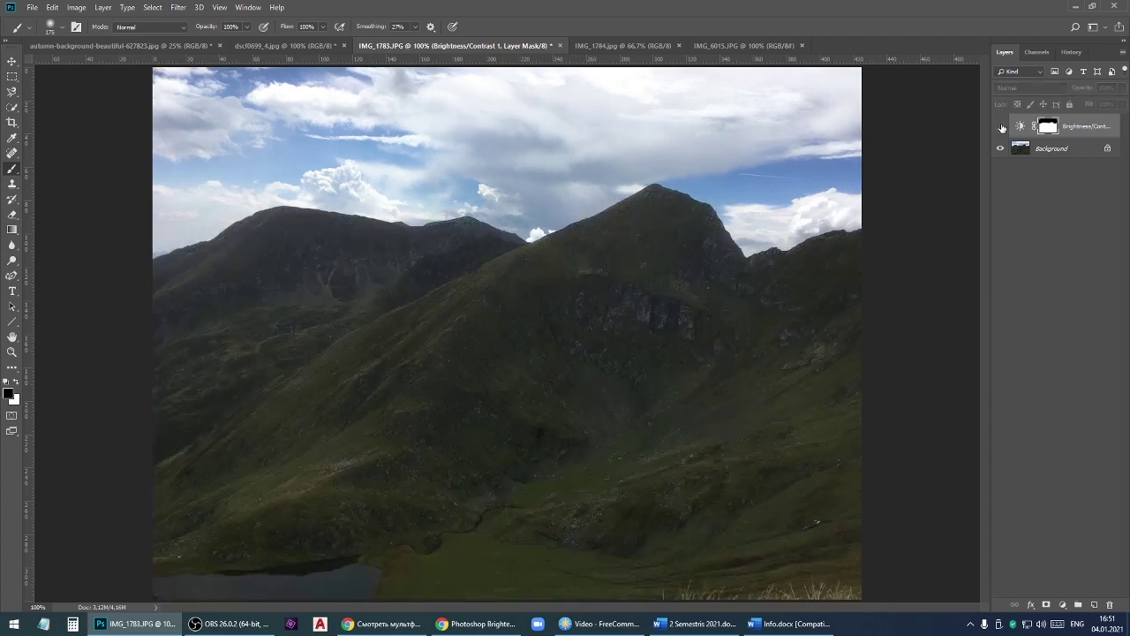
left_click(1001, 128)
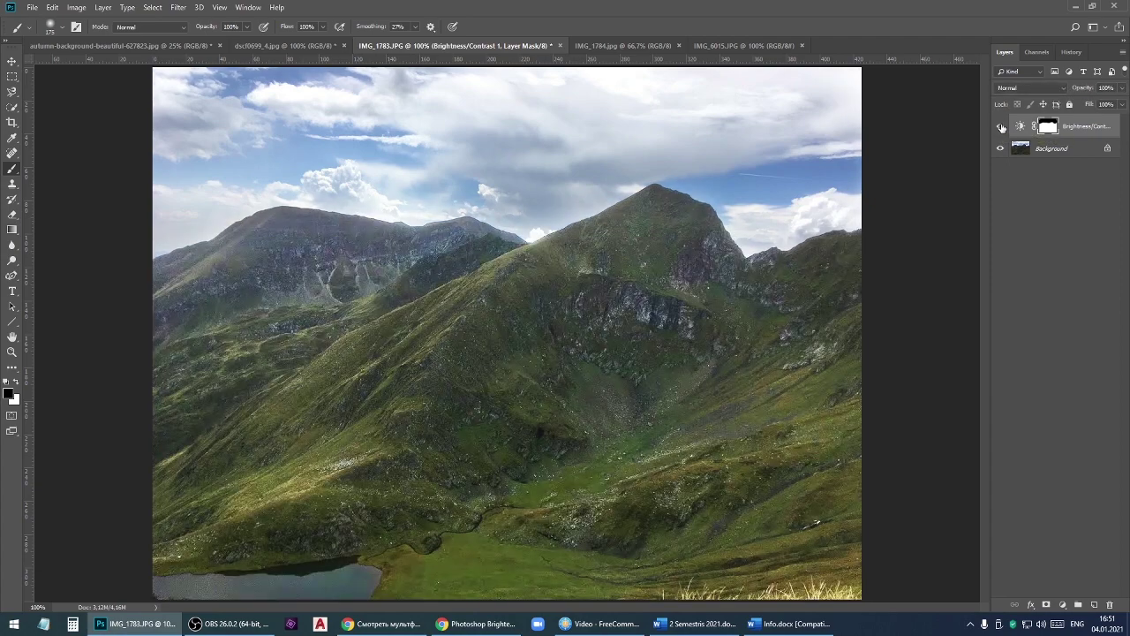
left_click(1001, 129)
left_click(1002, 128)
left_click(1002, 128)
left_click(1002, 128)
left_click(1002, 128)
On IMG_1784.jpg, add a Brightness/Contrast layer at brightness 133 and contrast 82.
left_click(622, 46)
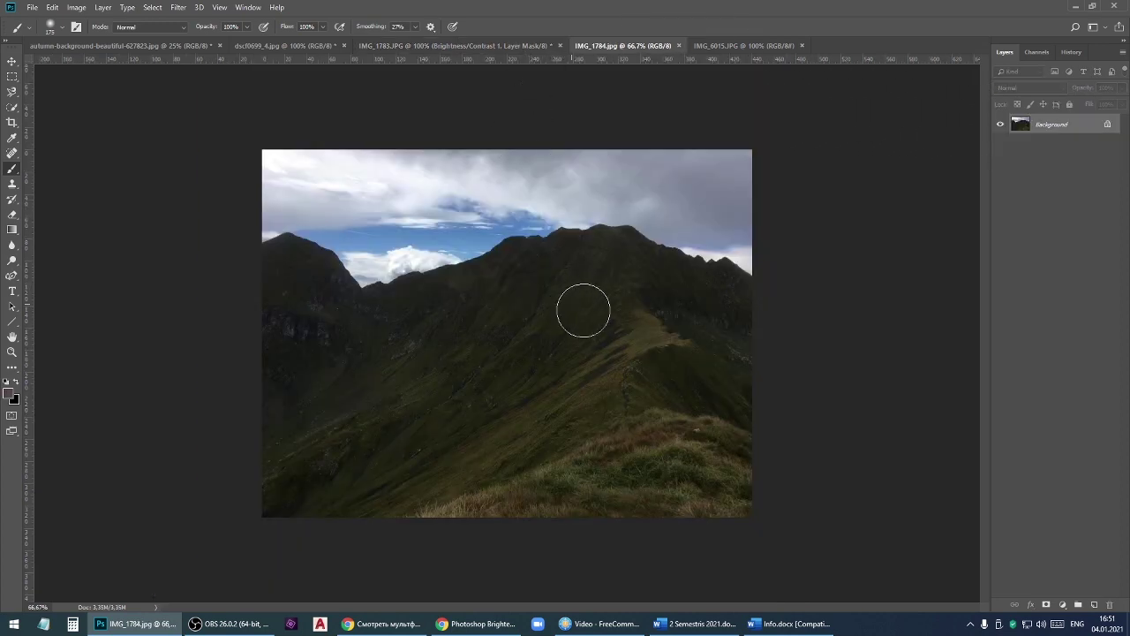
left_click(77, 8)
mouse_move(95, 38)
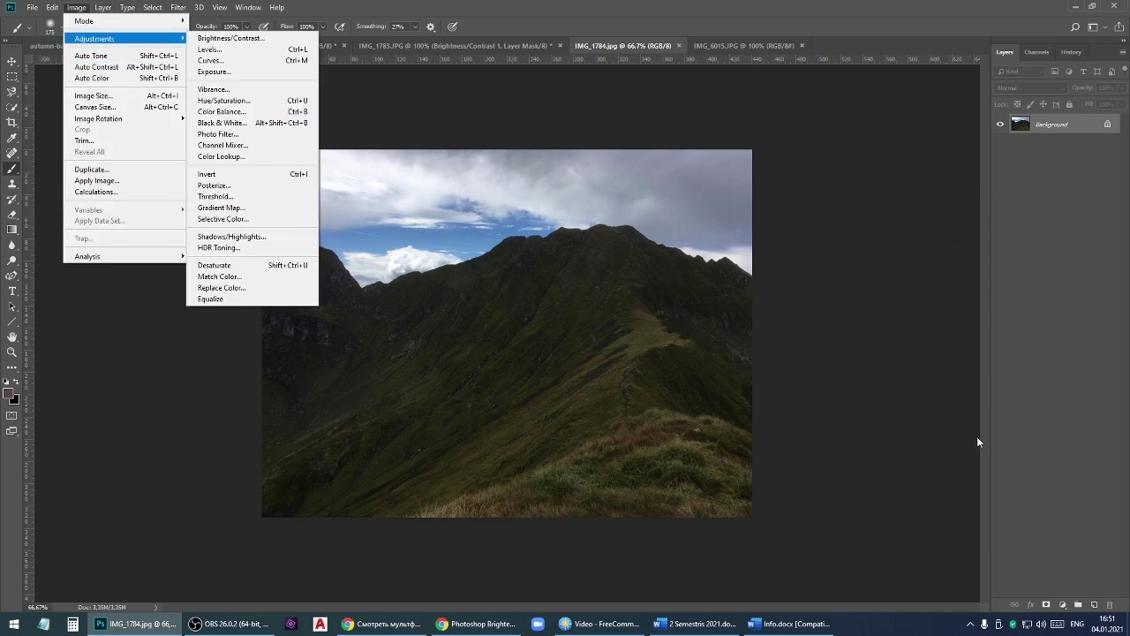
left_click(1065, 609)
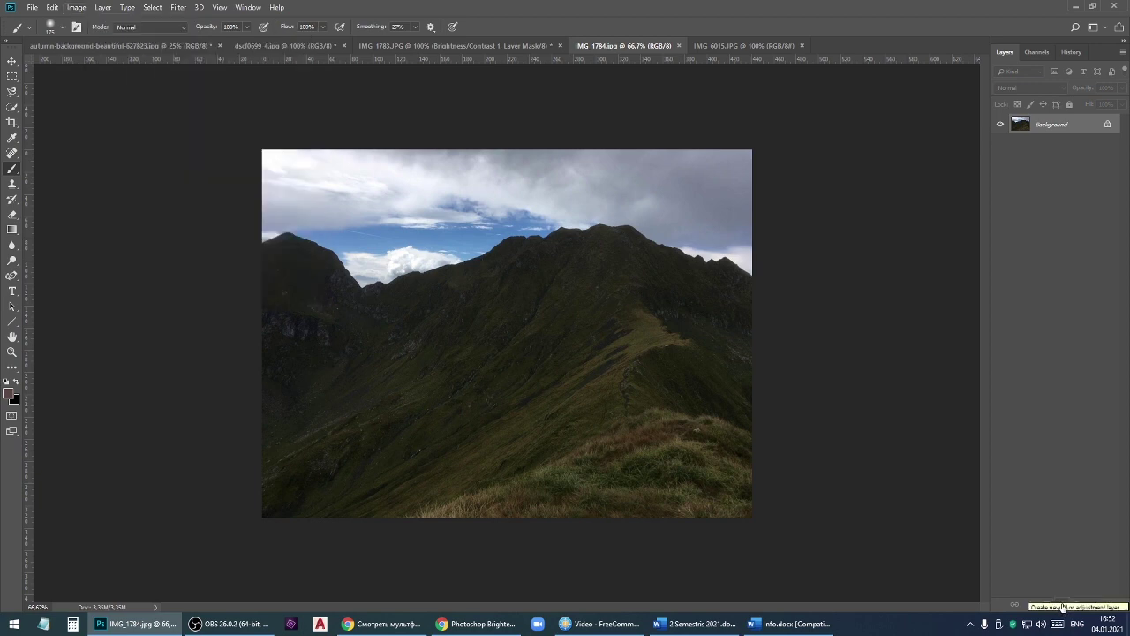
left_click(1064, 607)
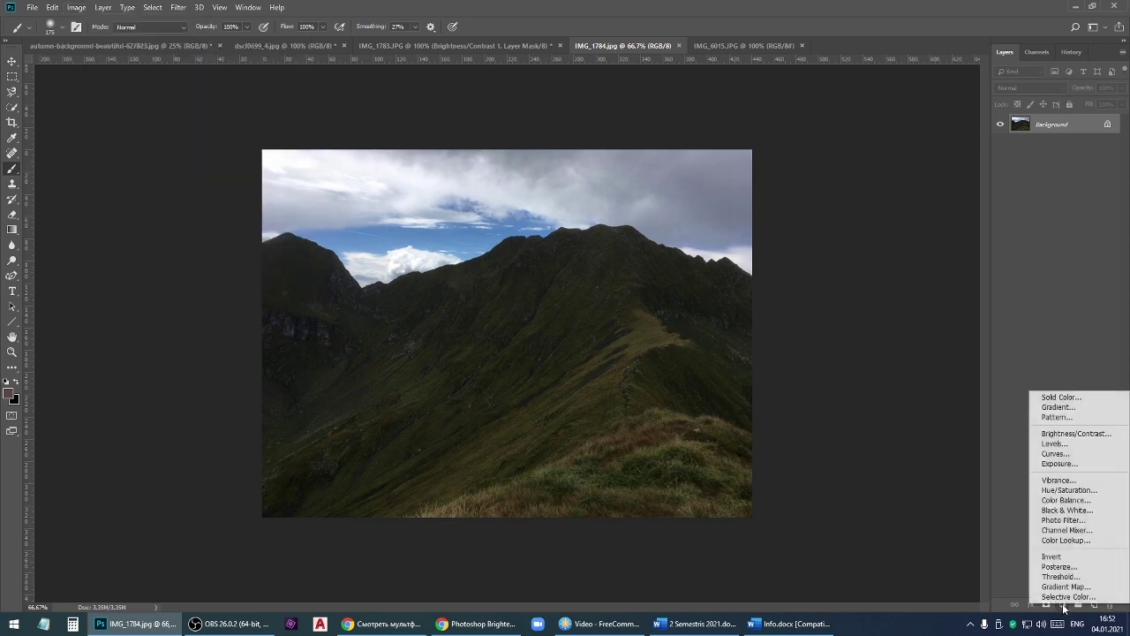
left_click(1069, 434)
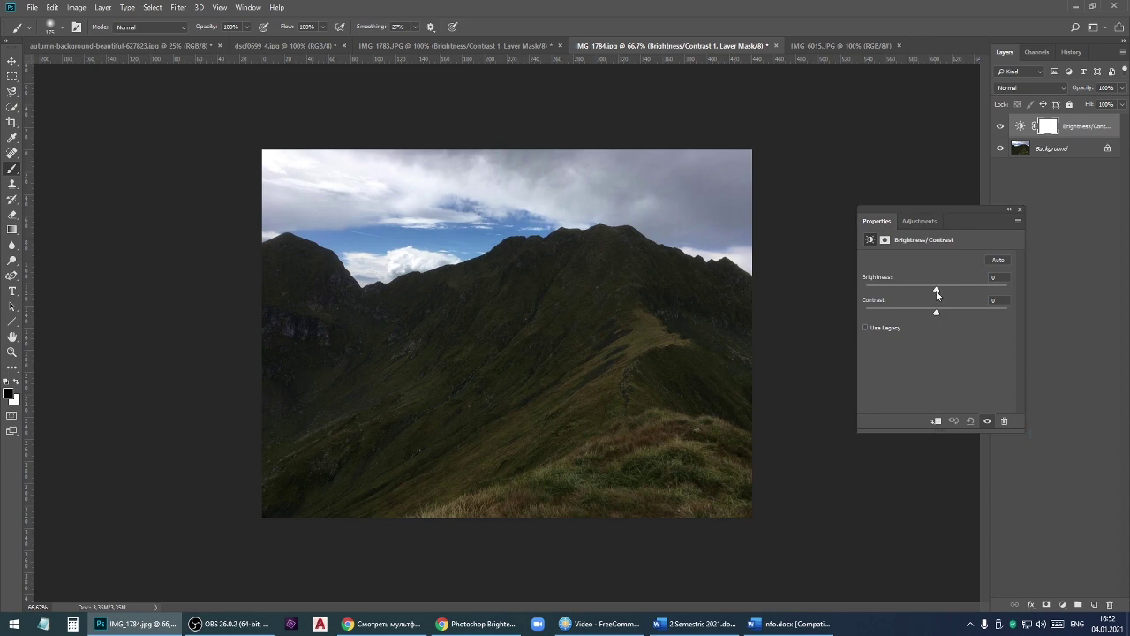
mouse_move(937, 291)
left_mouse_down()
mouse_move(973, 289)
mouse_move(960, 315)
mouse_move(981, 313)
left_mouse_up()
mouse_move(974, 288)
left_mouse_down()
mouse_move(992, 289)
mouse_move(994, 313)
left_mouse_up()
left_click_drag(992, 288, 1000, 292)
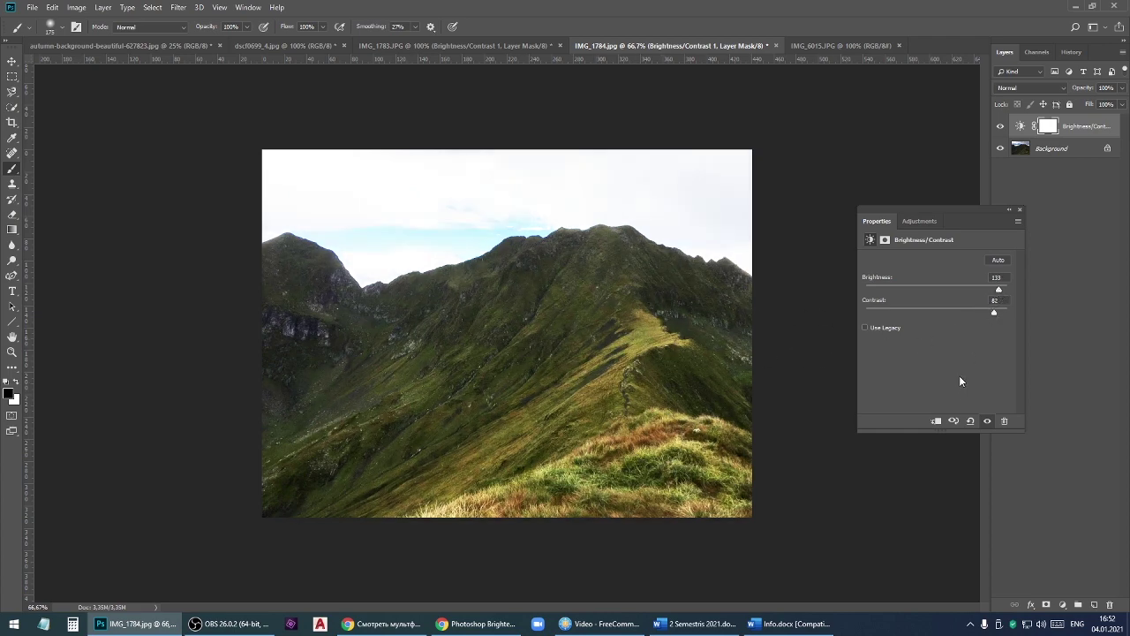
Close the ridge adjustment settings, toggle it to compare, and undo a trial sky brush stroke.
left_click(1020, 210)
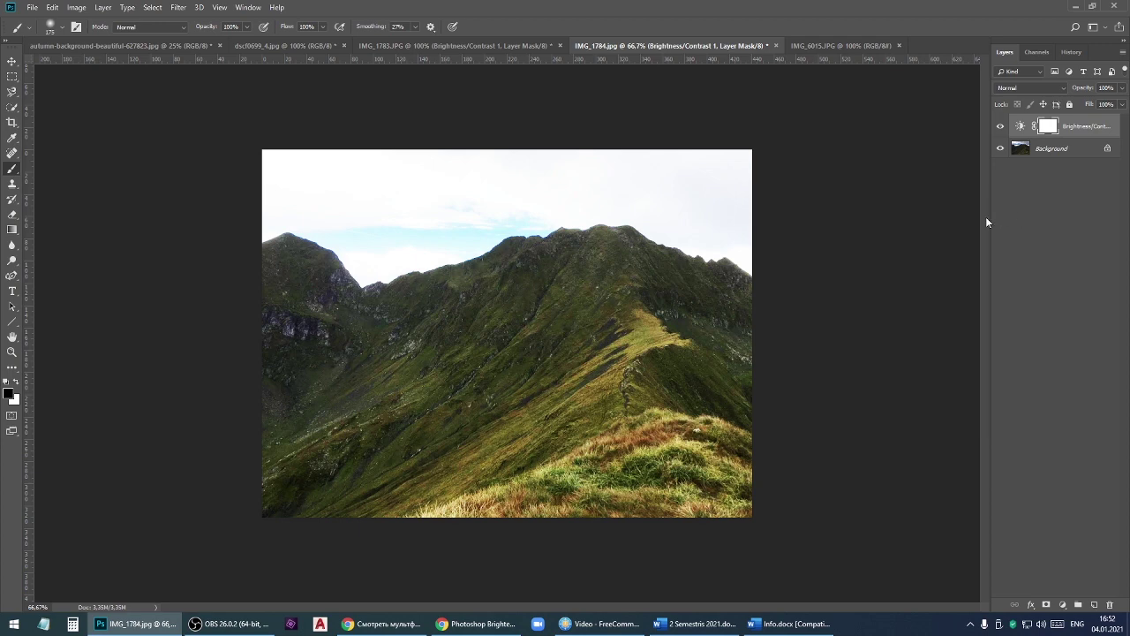
left_click(1003, 127)
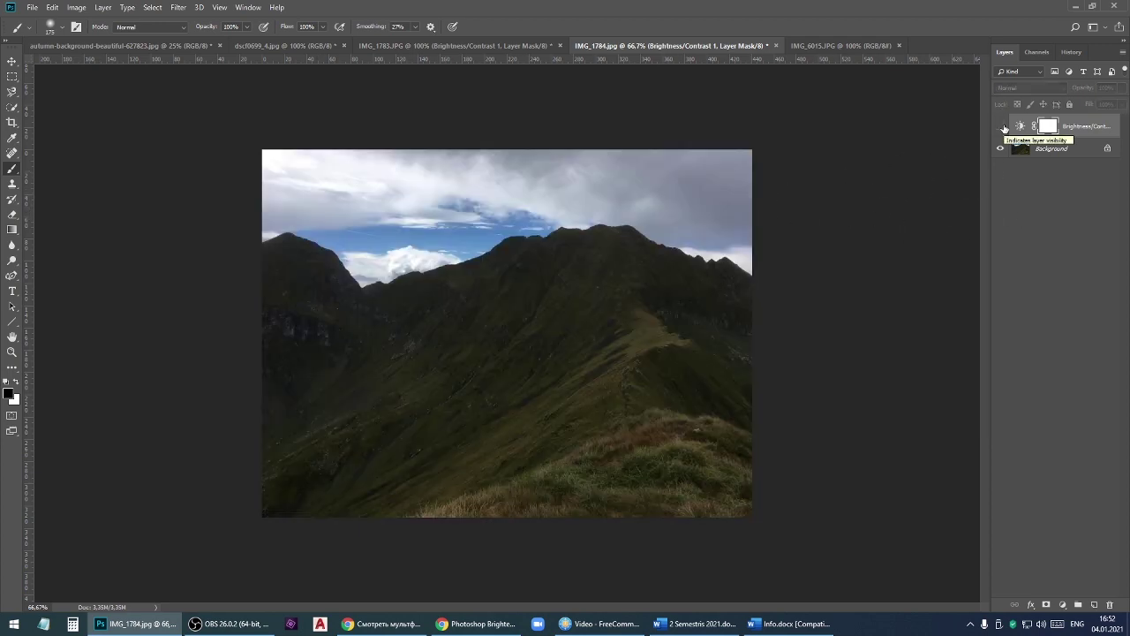
left_click(1003, 128)
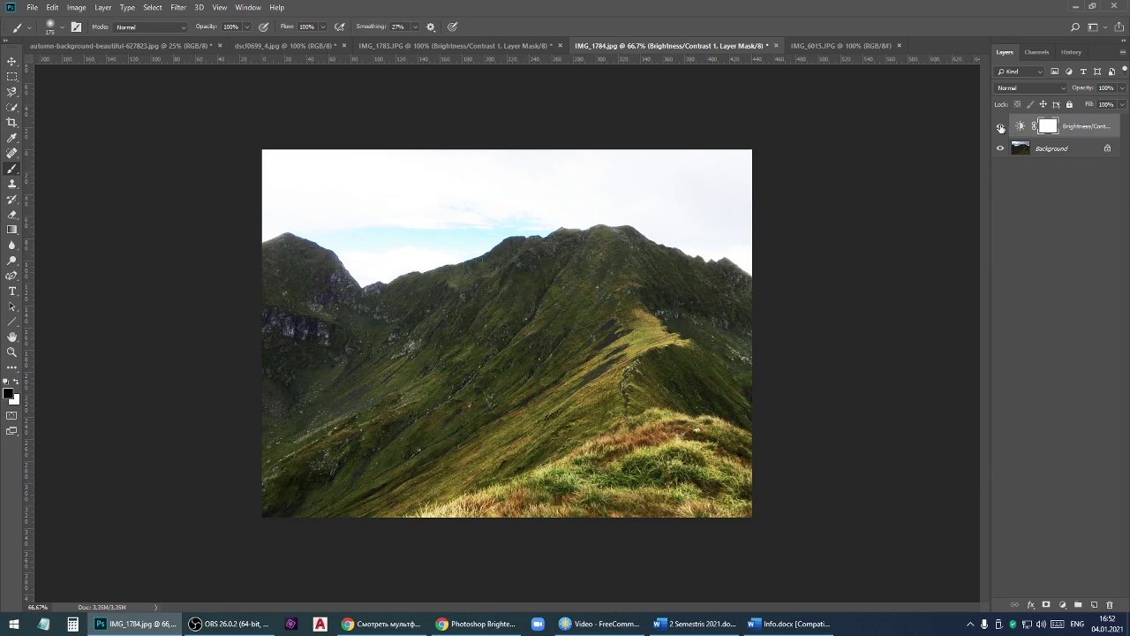
left_click(1000, 127)
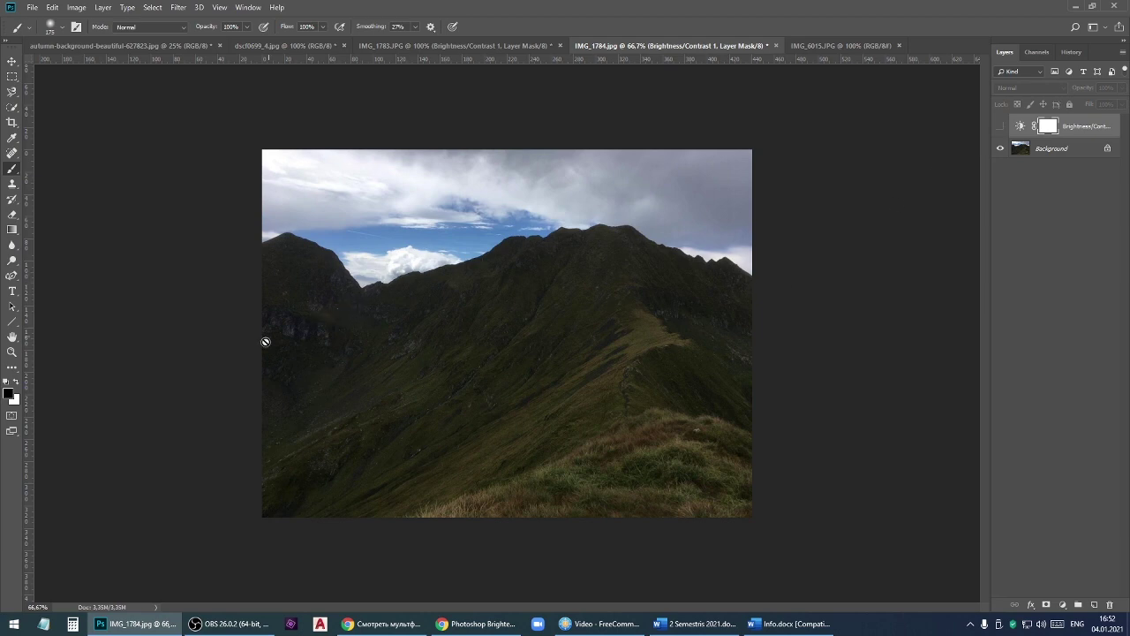
left_click(1001, 127)
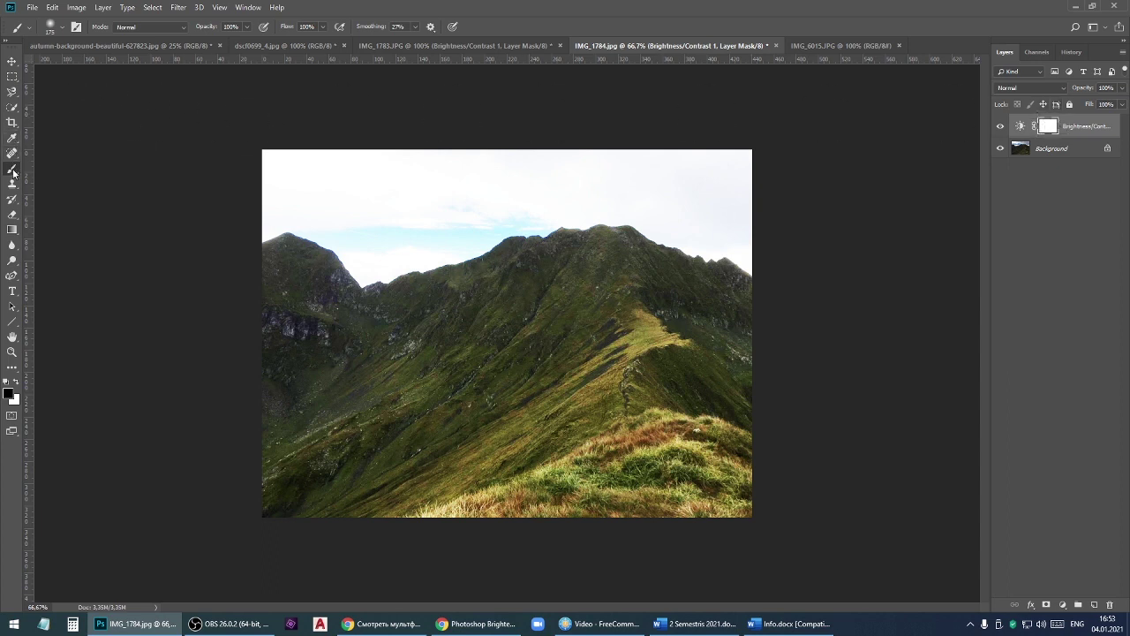
mouse_move(427, 232)
left_mouse_down()
mouse_move(345, 189)
mouse_move(515, 186)
mouse_move(288, 171)
mouse_move(459, 187)
mouse_move(732, 177)
mouse_move(560, 189)
mouse_move(772, 242)
mouse_move(714, 239)
mouse_move(734, 159)
mouse_move(642, 164)
mouse_move(373, 257)
mouse_move(328, 221)
mouse_move(244, 223)
mouse_move(277, 197)
mouse_move(338, 182)
mouse_move(522, 207)
mouse_move(480, 231)
mouse_move(704, 202)
mouse_move(560, 203)
mouse_move(707, 245)
mouse_move(780, 282)
mouse_move(614, 211)
mouse_move(525, 211)
mouse_move(397, 257)
mouse_move(533, 213)
mouse_move(446, 248)
mouse_move(533, 216)
mouse_move(371, 260)
mouse_move(303, 229)
mouse_move(235, 235)
mouse_move(676, 232)
left_mouse_up()
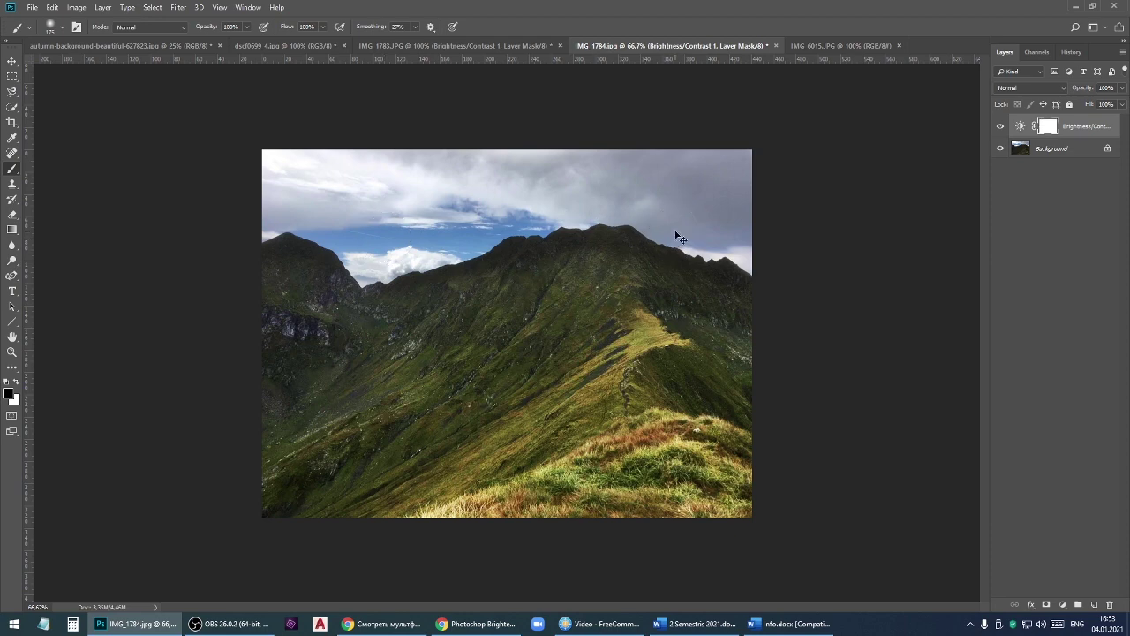
key("ctrl+z")
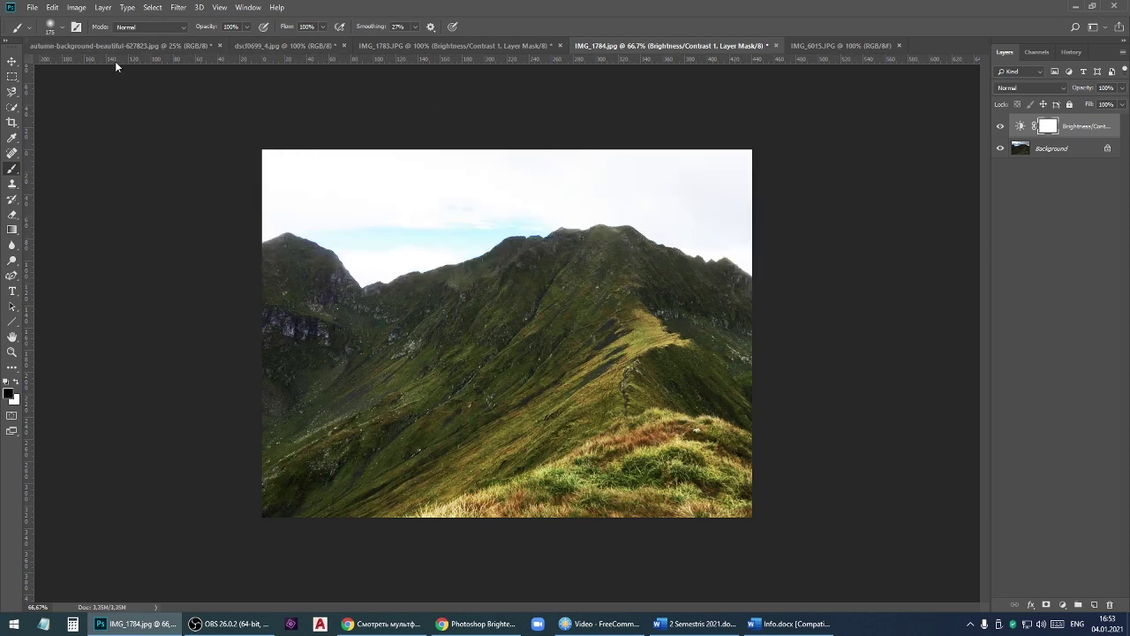
Trace the sky above the ridge with the Magnetic Lasso and close it into a selection.
left_click(13, 94)
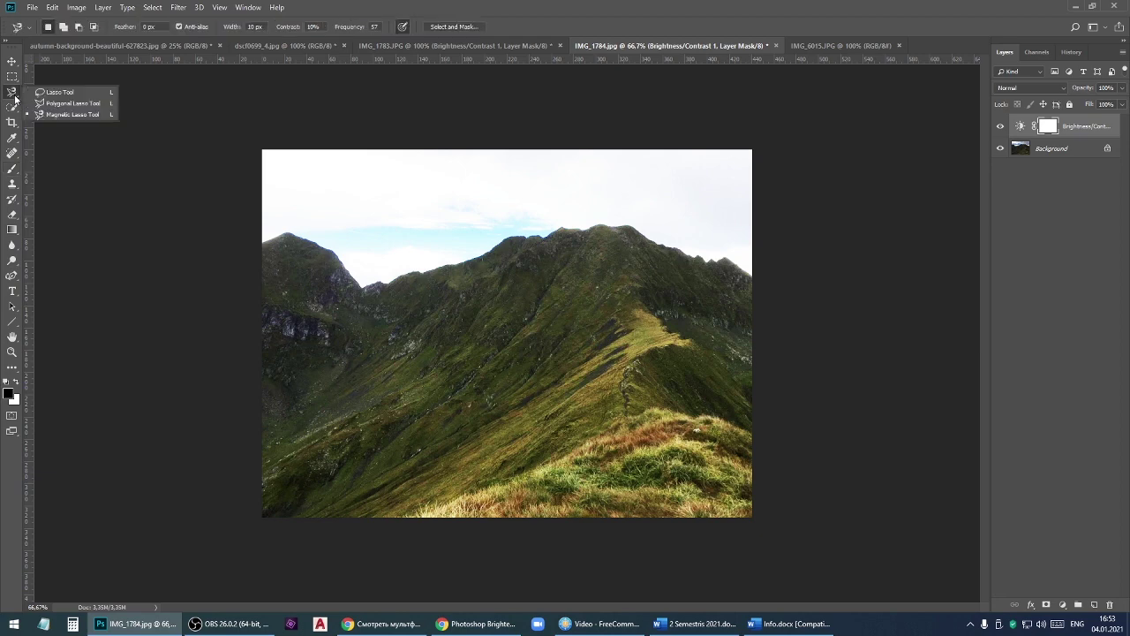
left_click(69, 115)
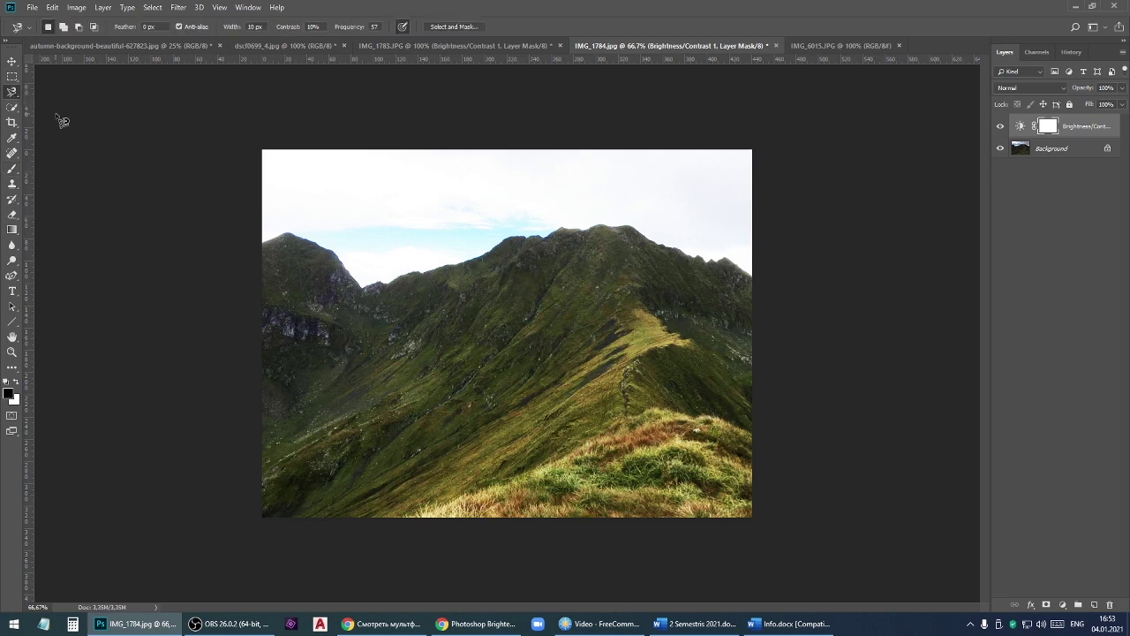
left_click(263, 247)
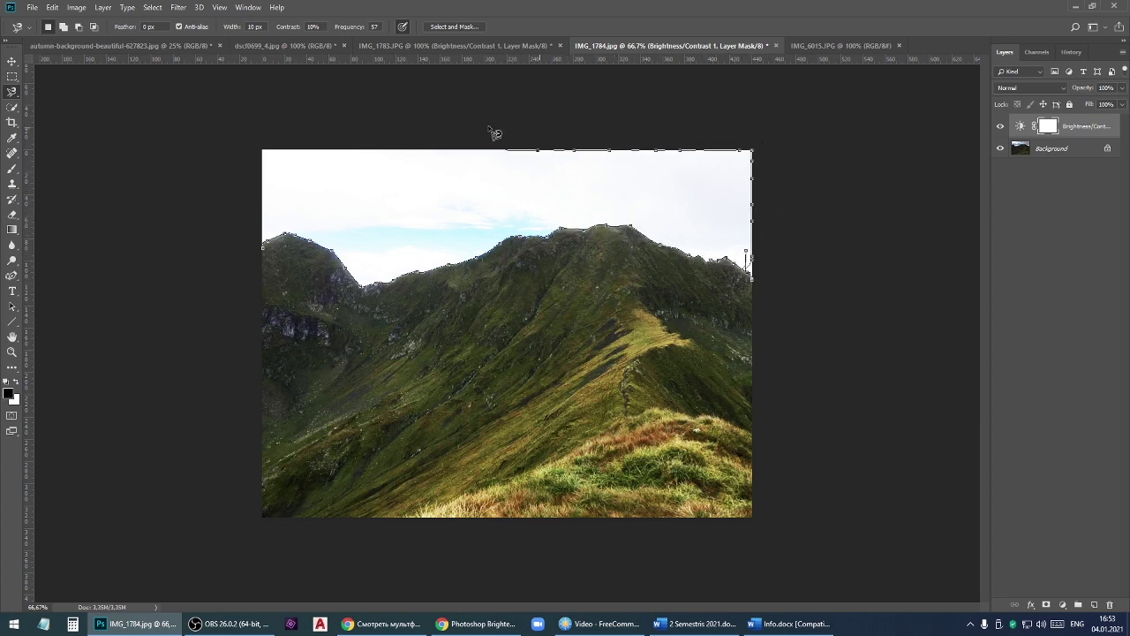
left_click(270, 257)
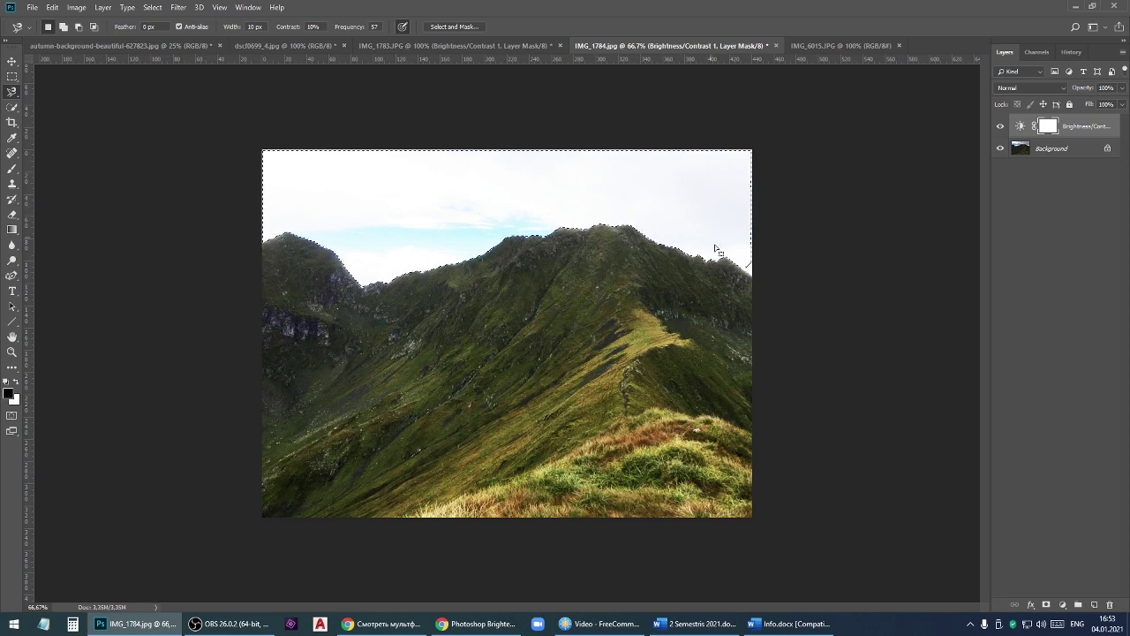
left_click(22, 96, "alt")
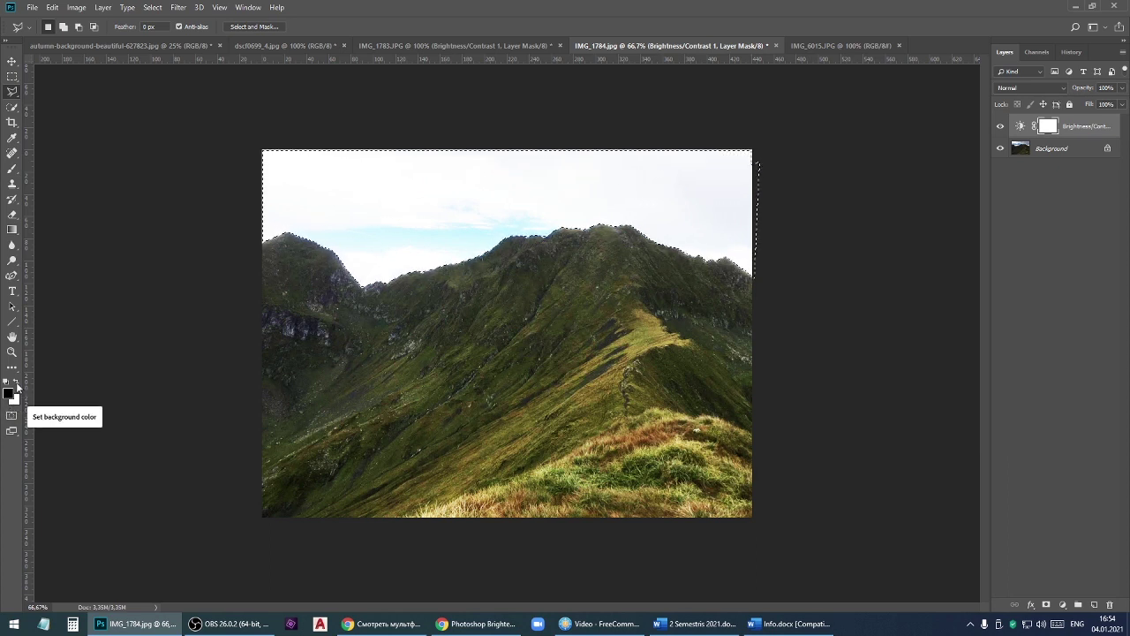
Swap to a white foreground, trial-mask the sky, then restore it so the sky stays brightened.
left_click(16, 382)
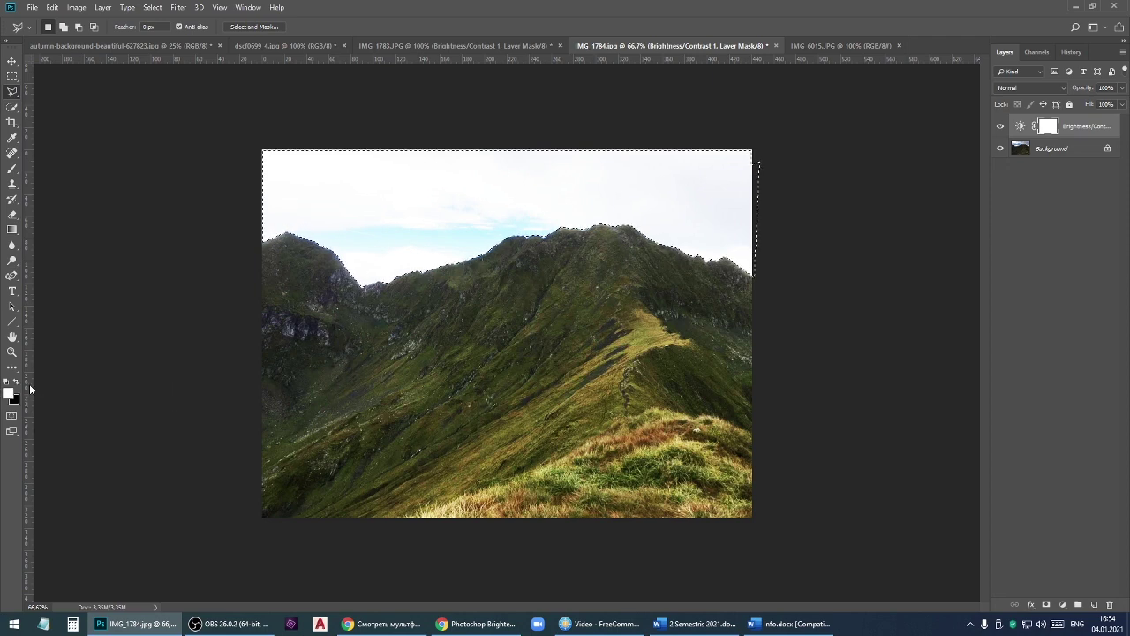
key("Delete")
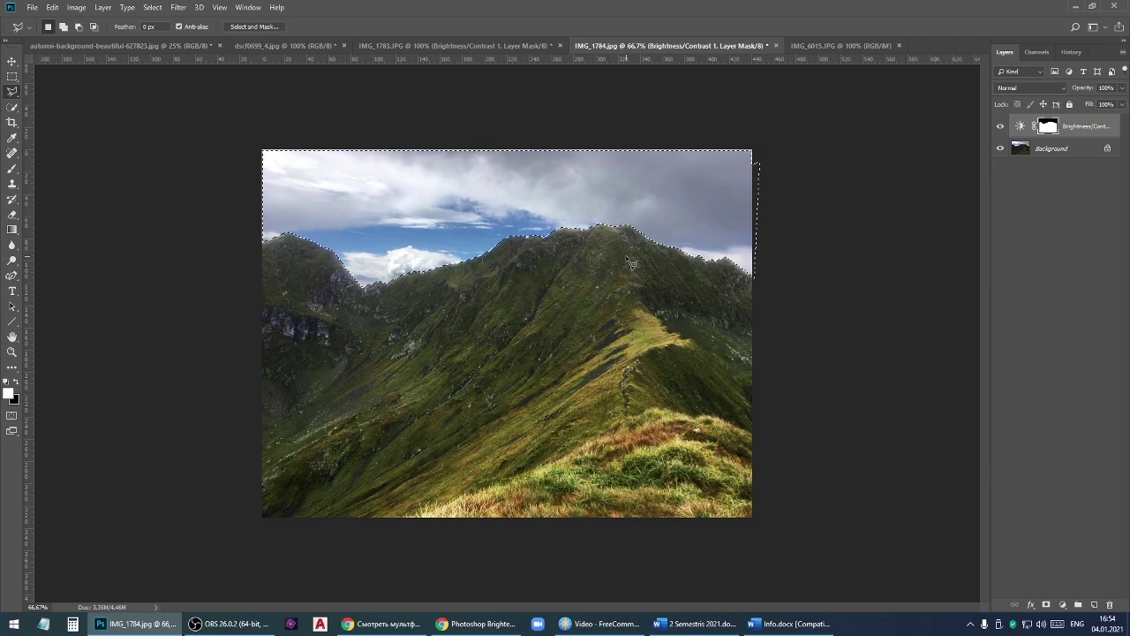
key("ctrl+z")
key("ctrl+shift+z")
key("ctrl+d")
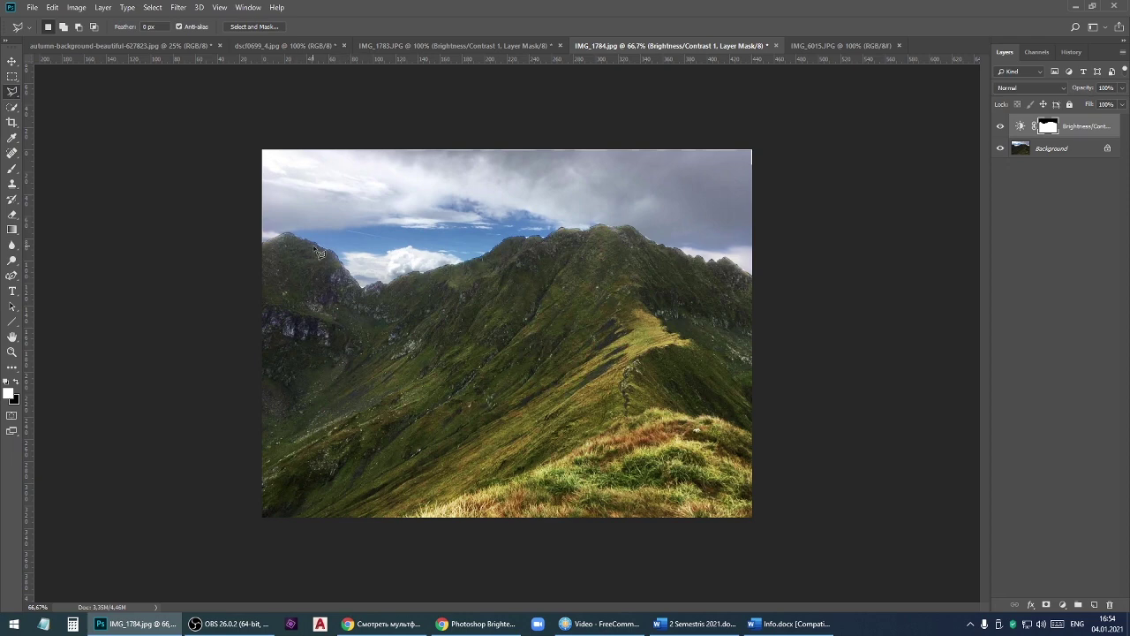
scroll(309, 245, "up", 5)
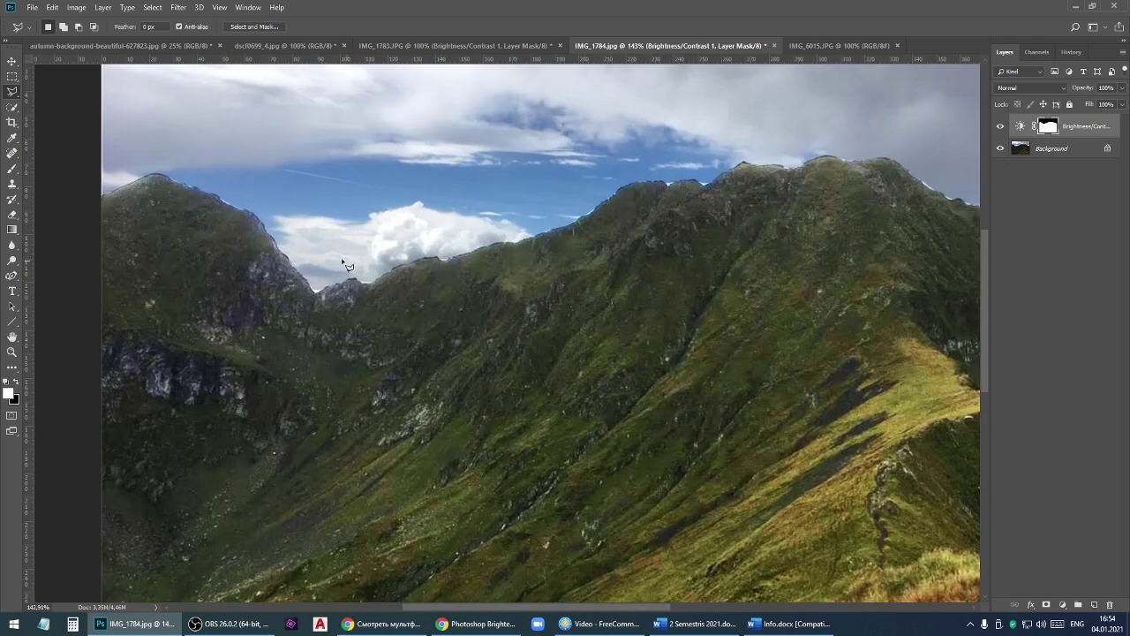
scroll(570, 238, "down", 3)
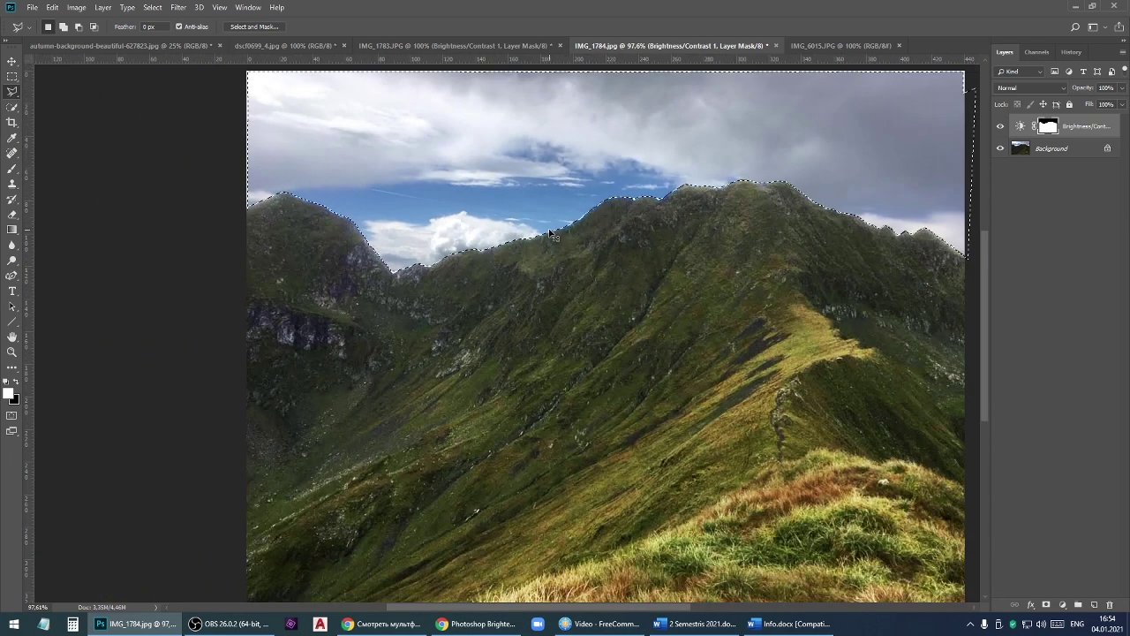
key("alt+BackSpace")
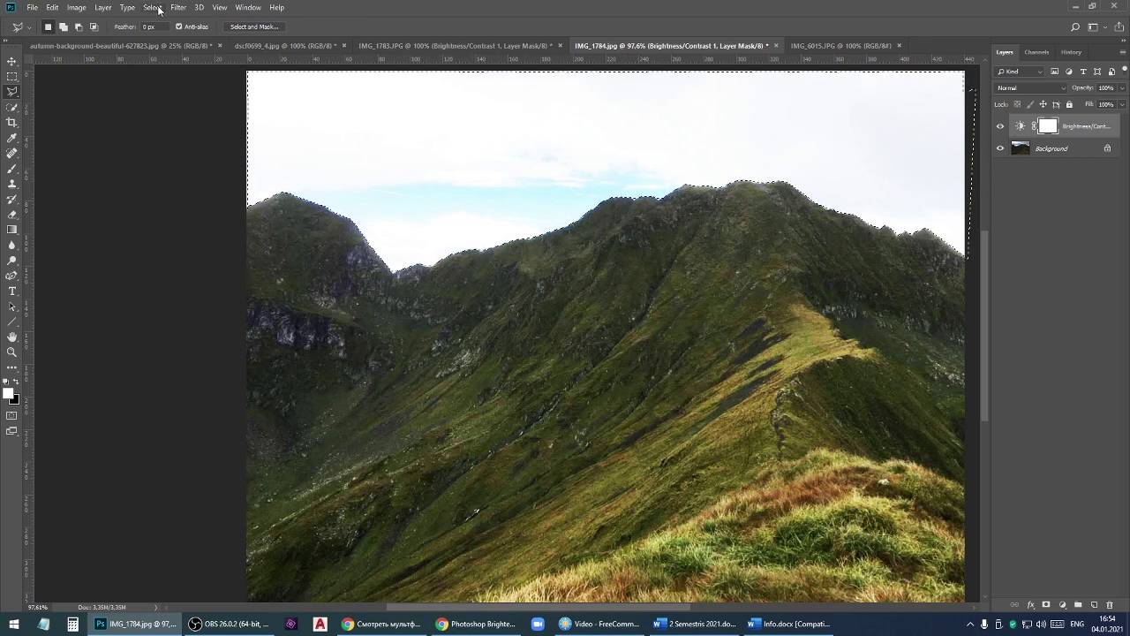
Expand the sky selection a few pixels past the ridge, test-mask it, then undo.
left_click(157, 8)
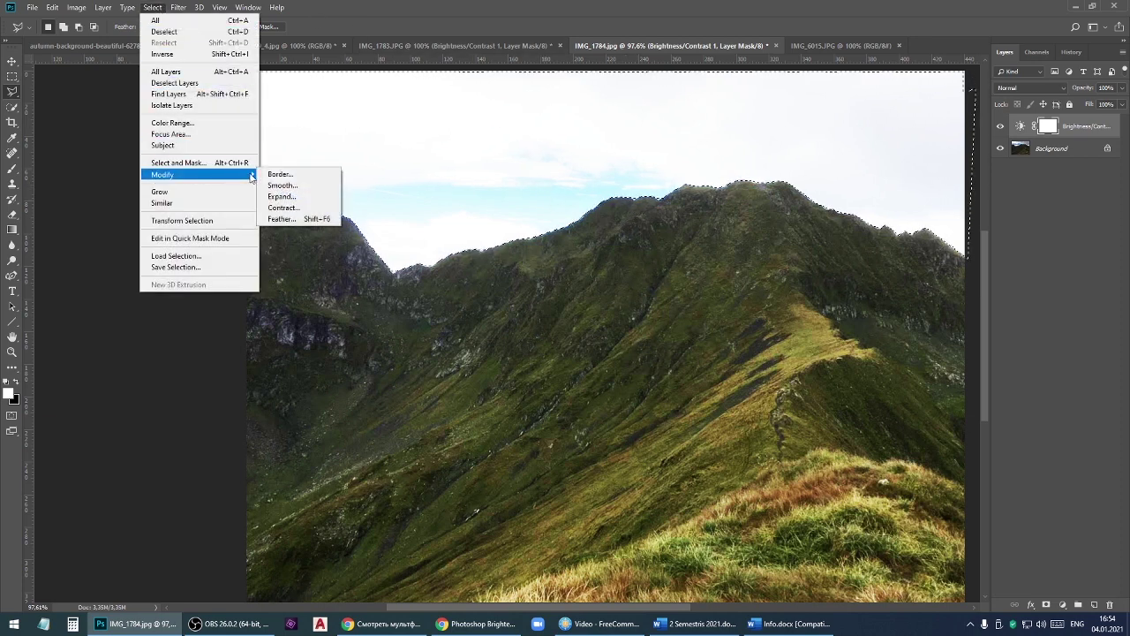
mouse_move(163, 174)
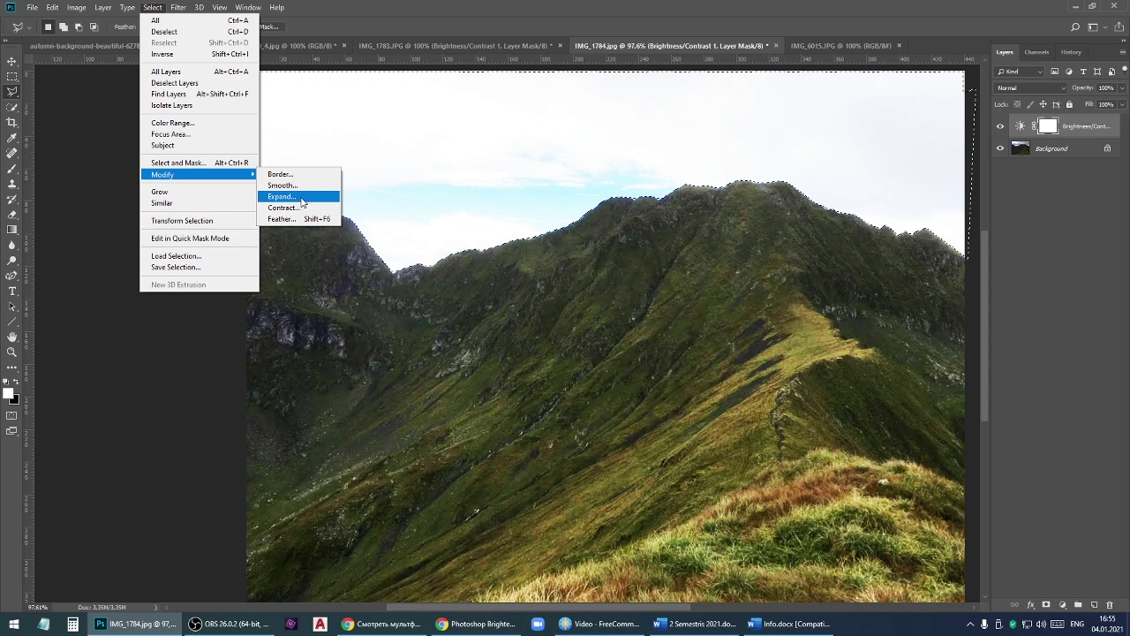
left_click(303, 201)
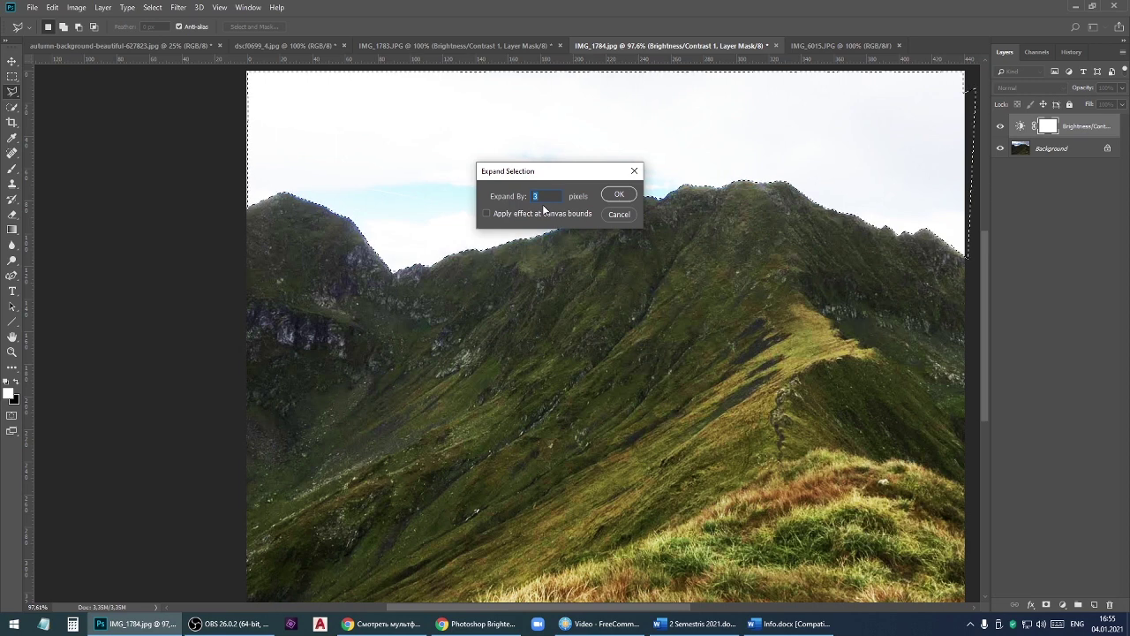
left_click(619, 194)
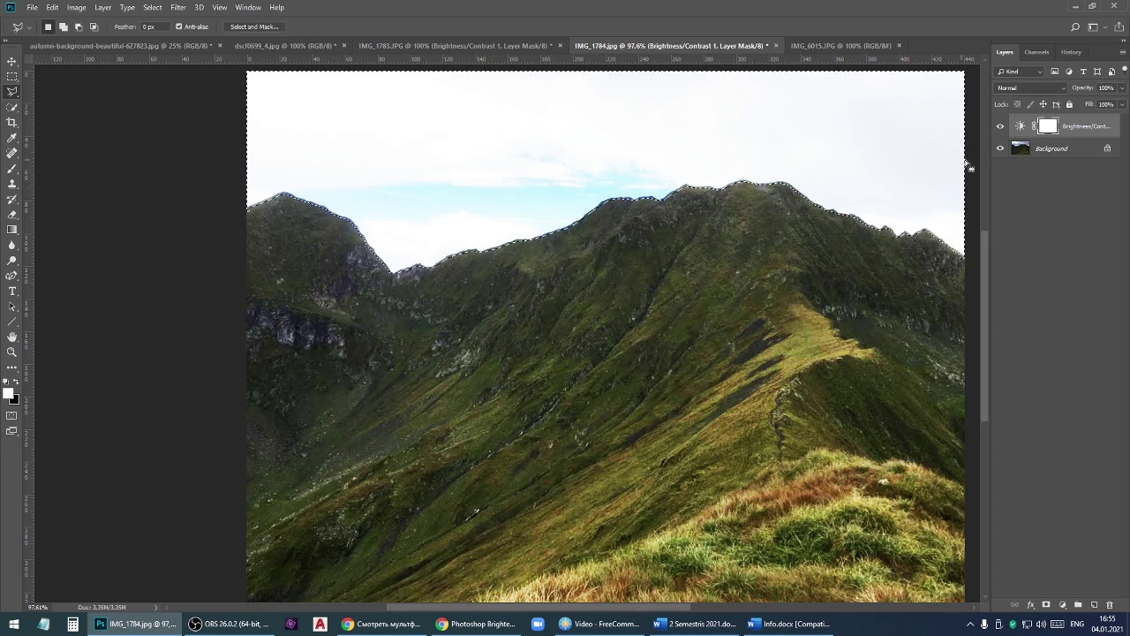
key("Delete")
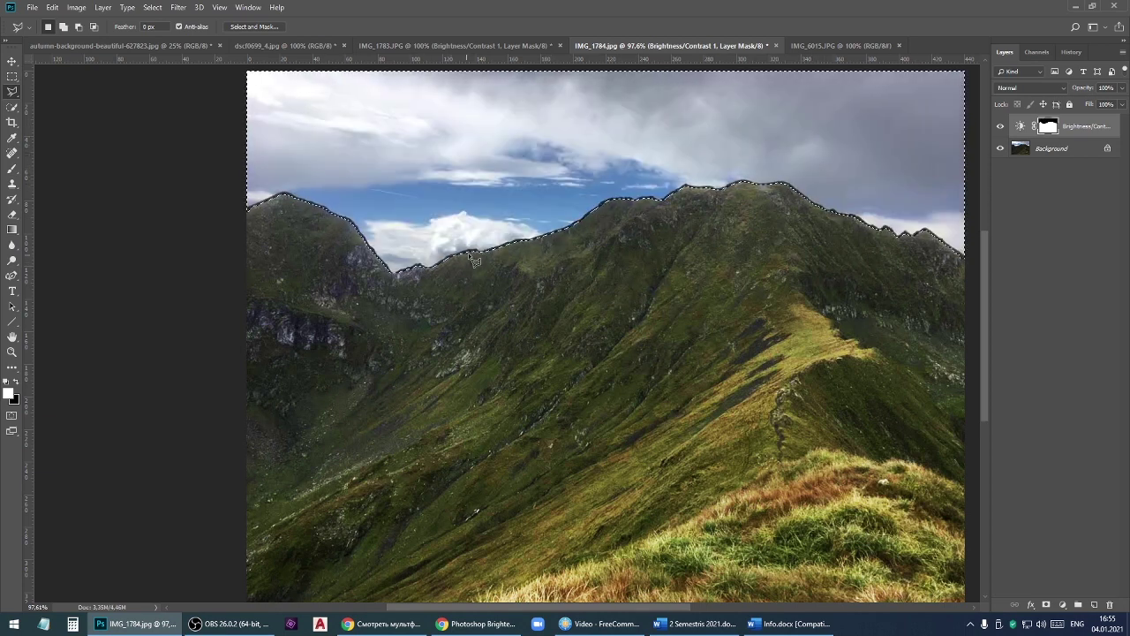
key("ctrl+z")
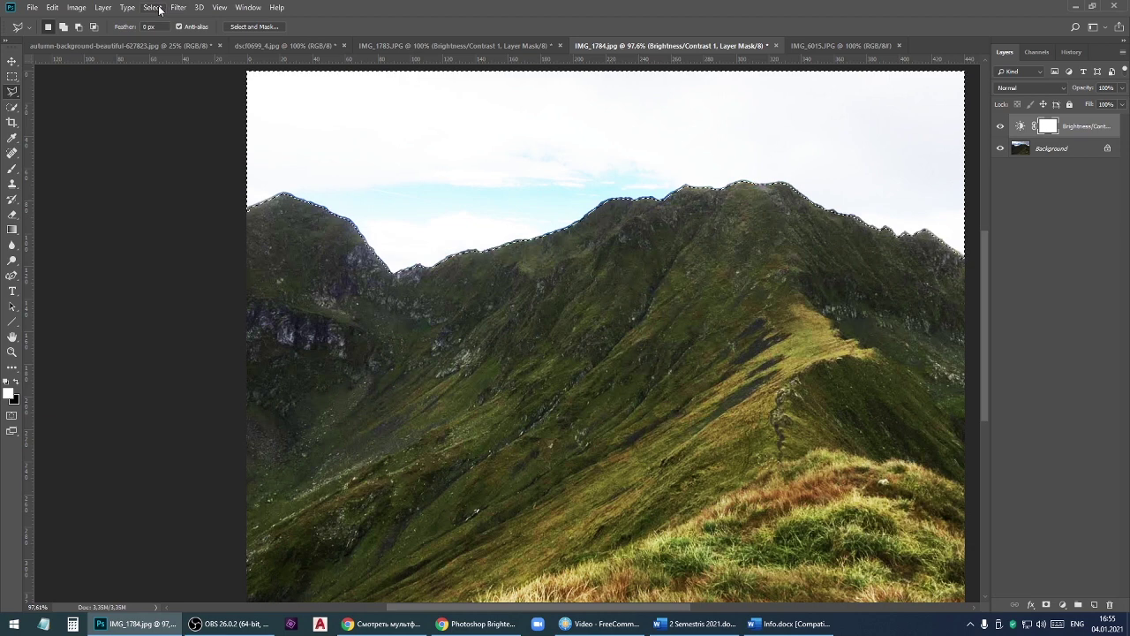
Feather the sky selection 8 px, mask the sky out of the brightening, and deselect.
left_click(154, 8)
mouse_move(163, 174)
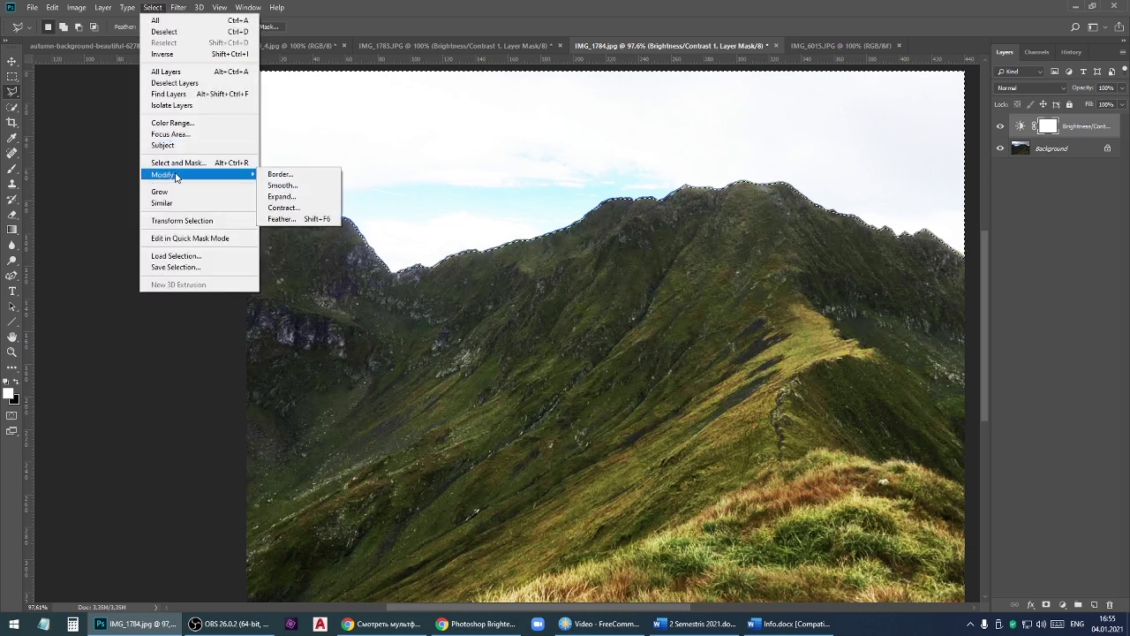
left_click(296, 218)
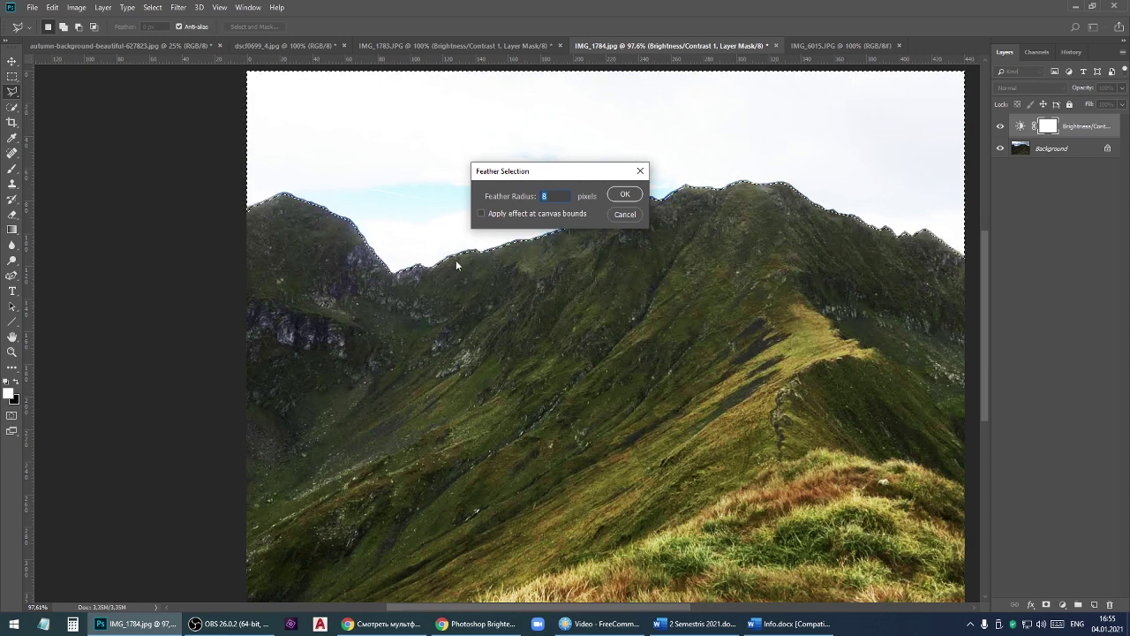
left_click(626, 195)
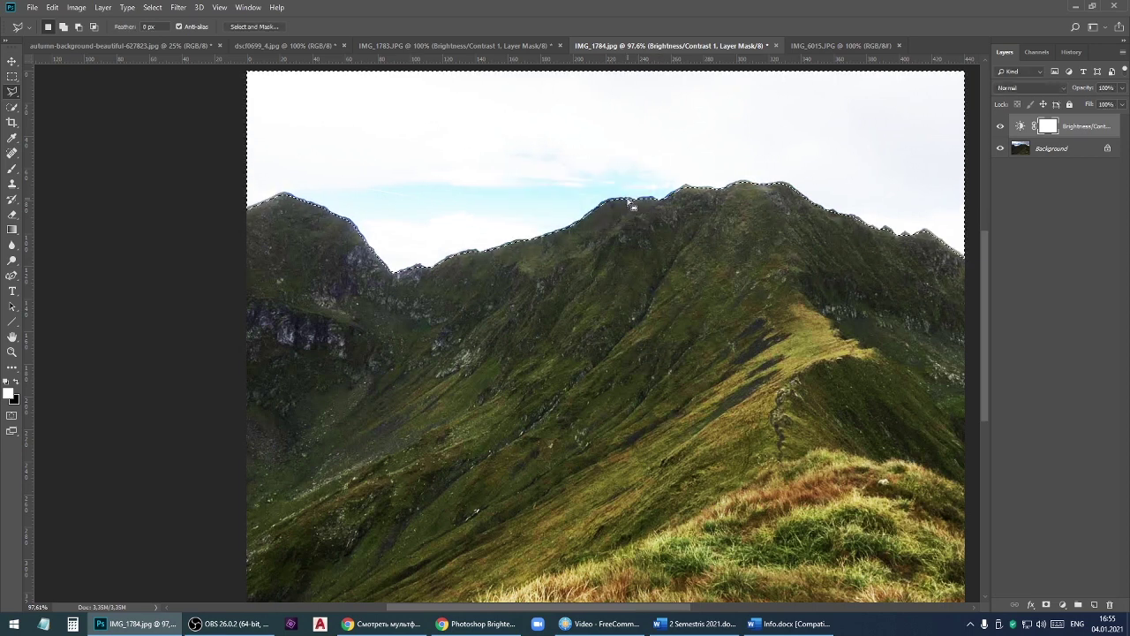
key("Delete")
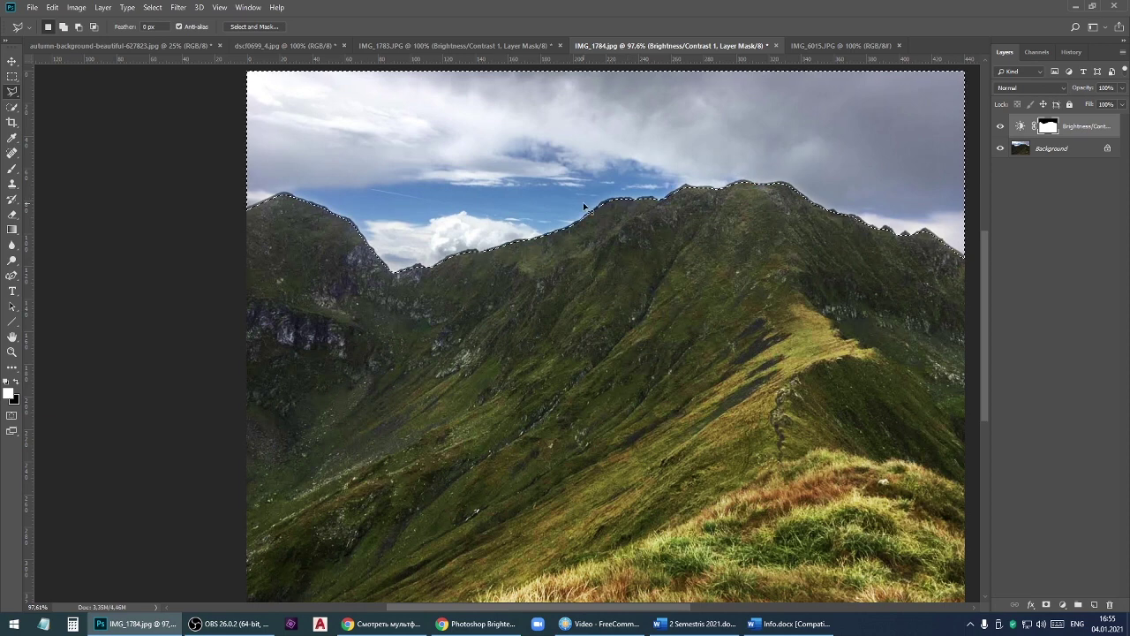
key("ctrl+d")
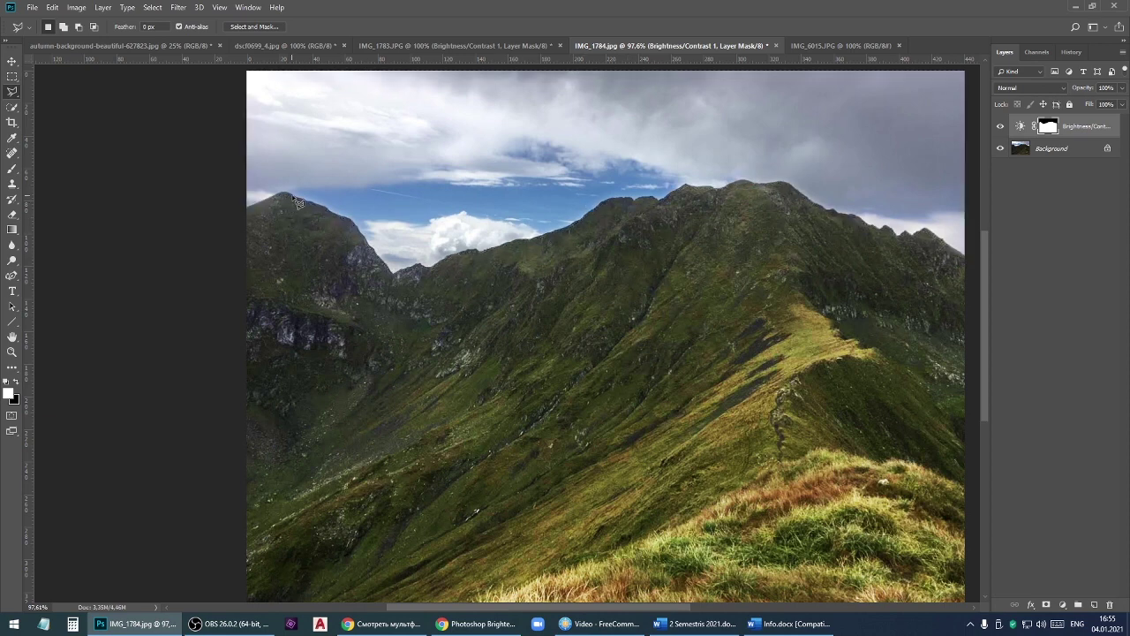
scroll(349, 233, "up", 5)
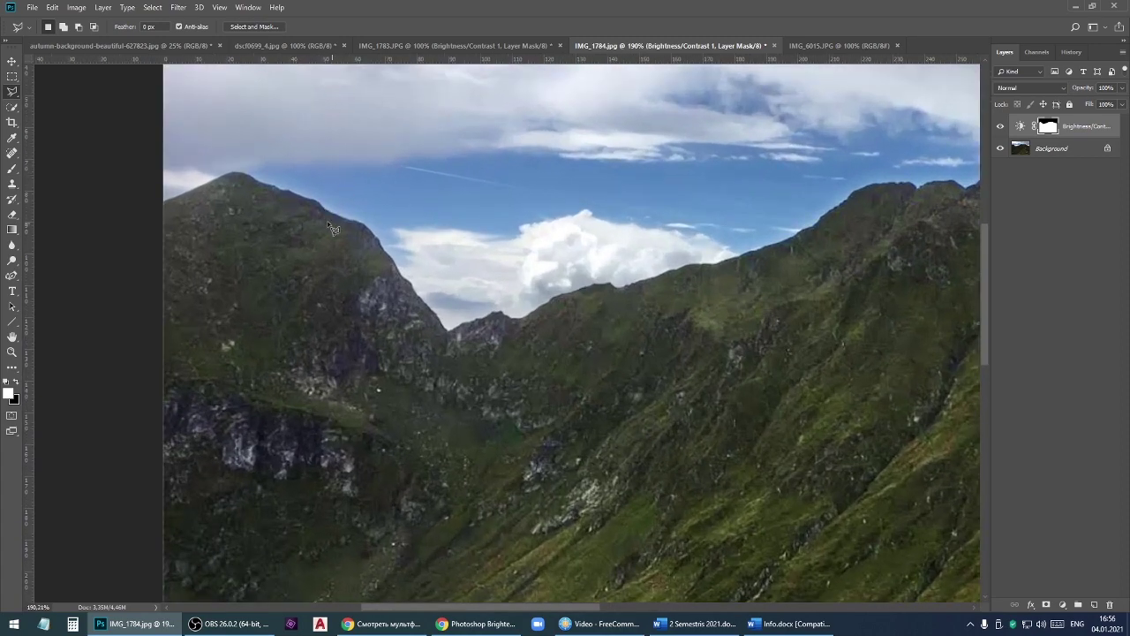
scroll(328, 222, "down", 3)
scroll(354, 211, "down", 2)
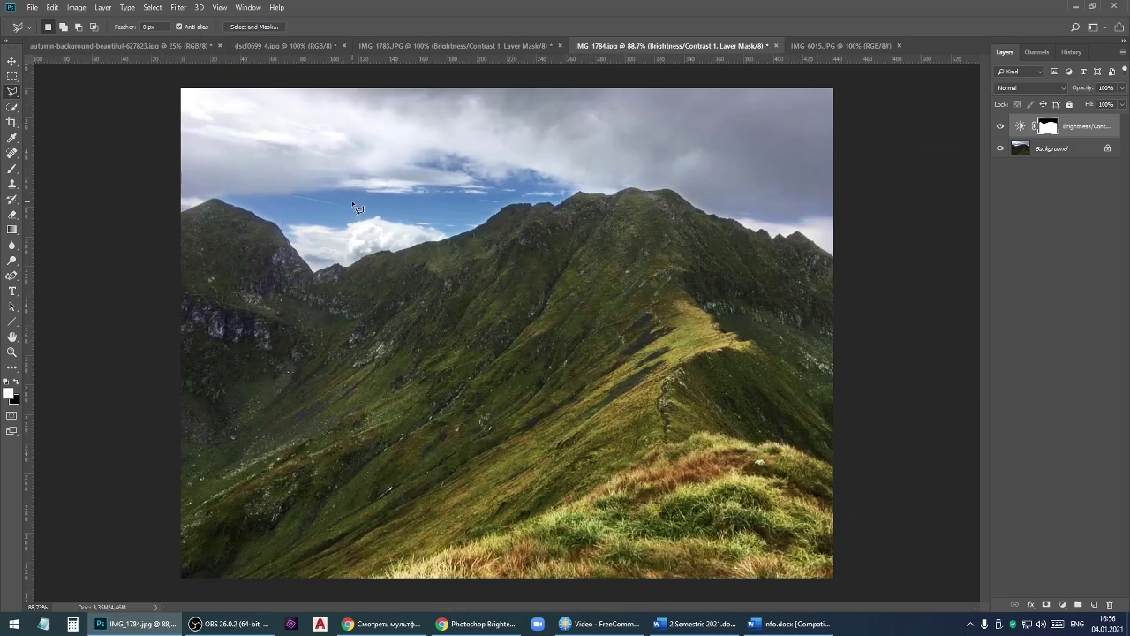
scroll(615, 206, "down", 1)
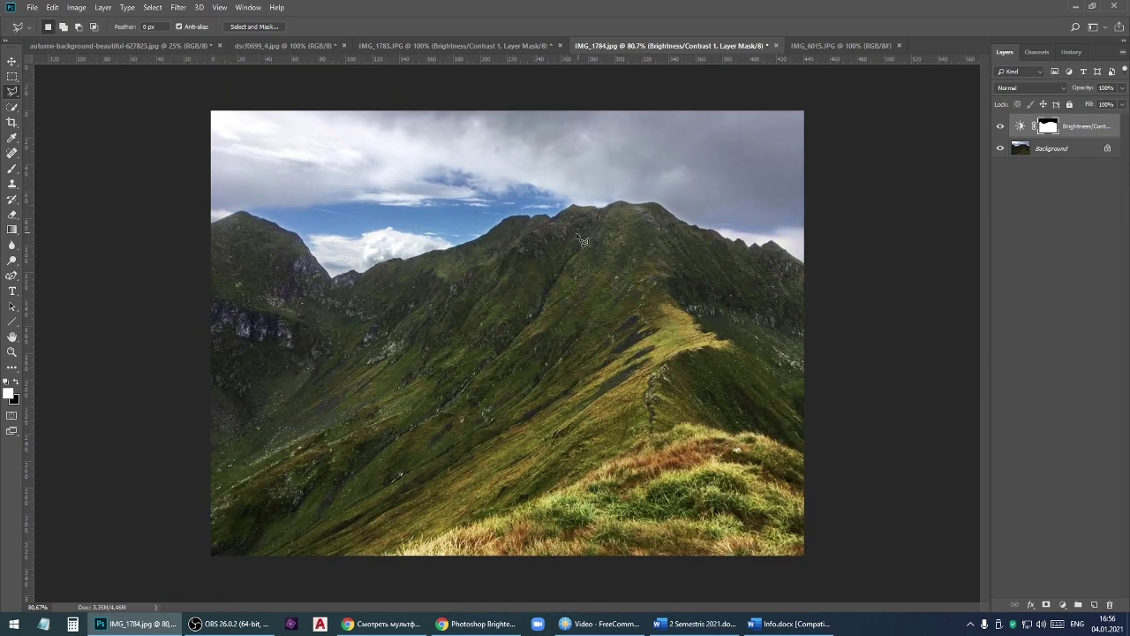
Toggle the Brightness/Contrast layer to compare the landscape, then switch to IMG_6015.JPG.
scroll(582, 241, "up", 1)
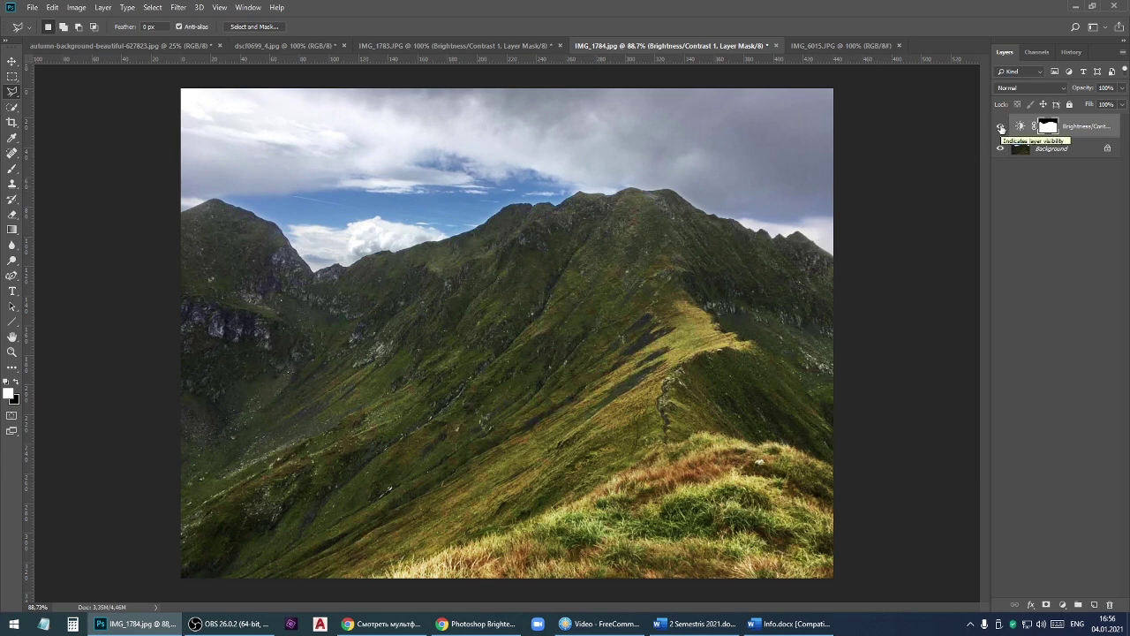
left_click(1002, 128)
left_click(1002, 128)
left_click(1002, 128)
left_click(1001, 128)
left_click(1002, 128)
left_click(829, 46)
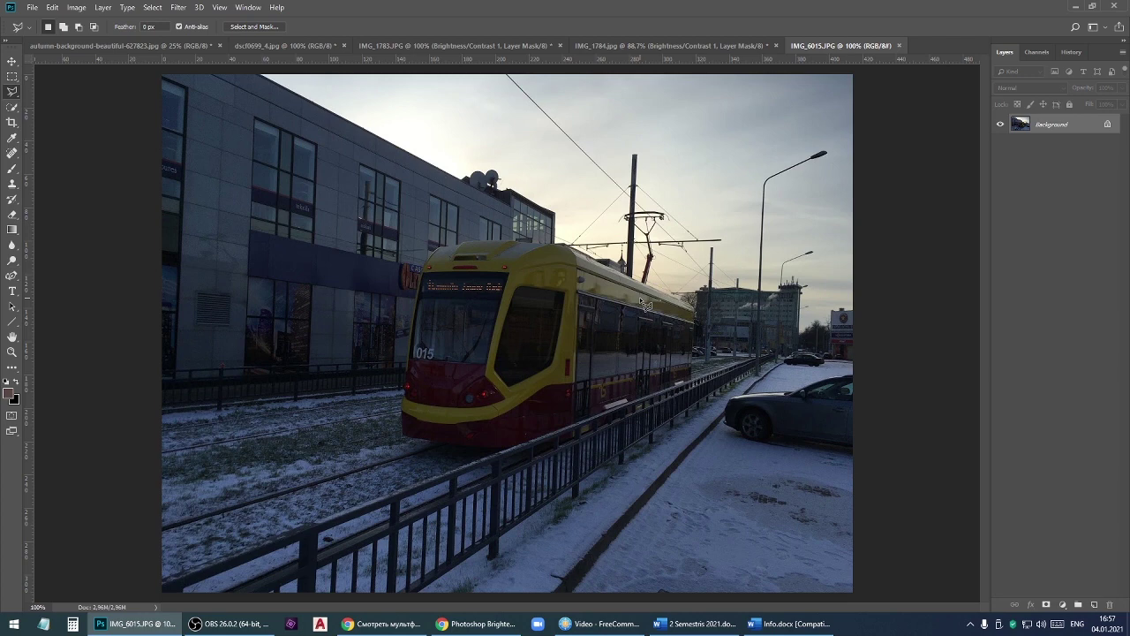
Add a Brightness/Contrast adjustment layer with brightness 50 and contrast 47.
left_click(1063, 605)
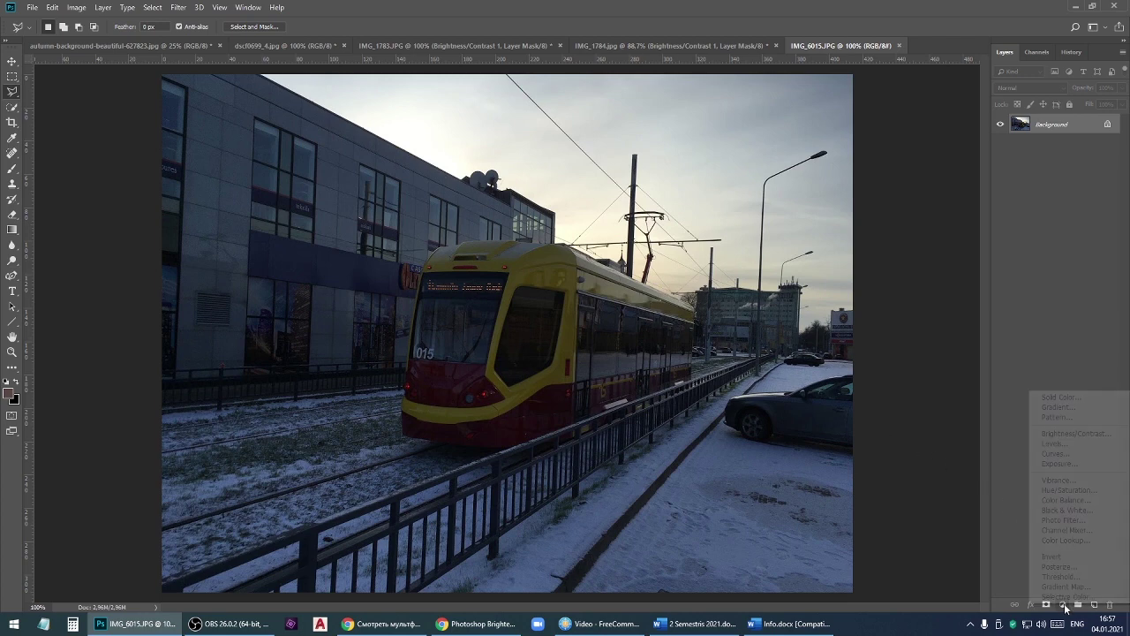
left_click(1059, 434)
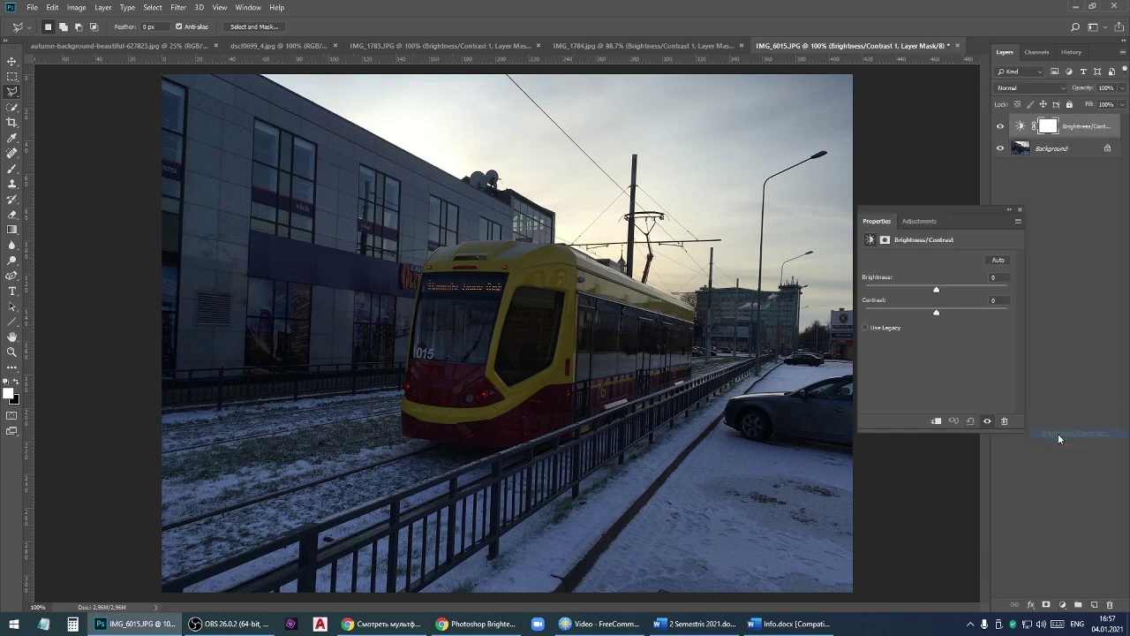
mouse_move(936, 289)
left_mouse_down()
mouse_move(964, 289)
mouse_move(941, 316)
mouse_move(979, 292)
left_mouse_up()
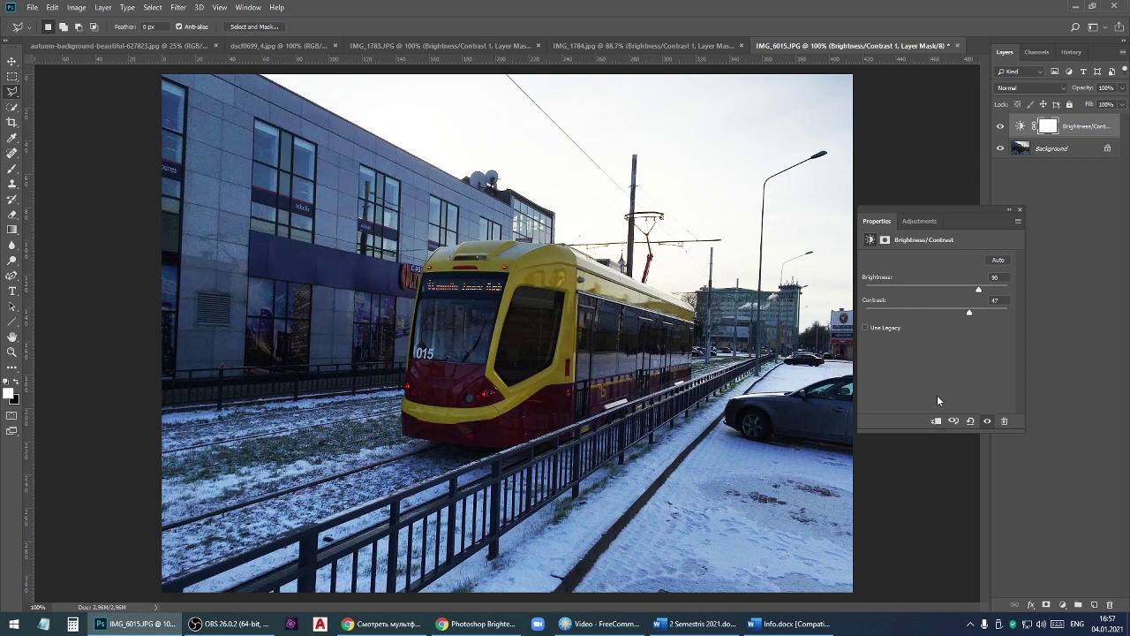
left_click(1021, 210)
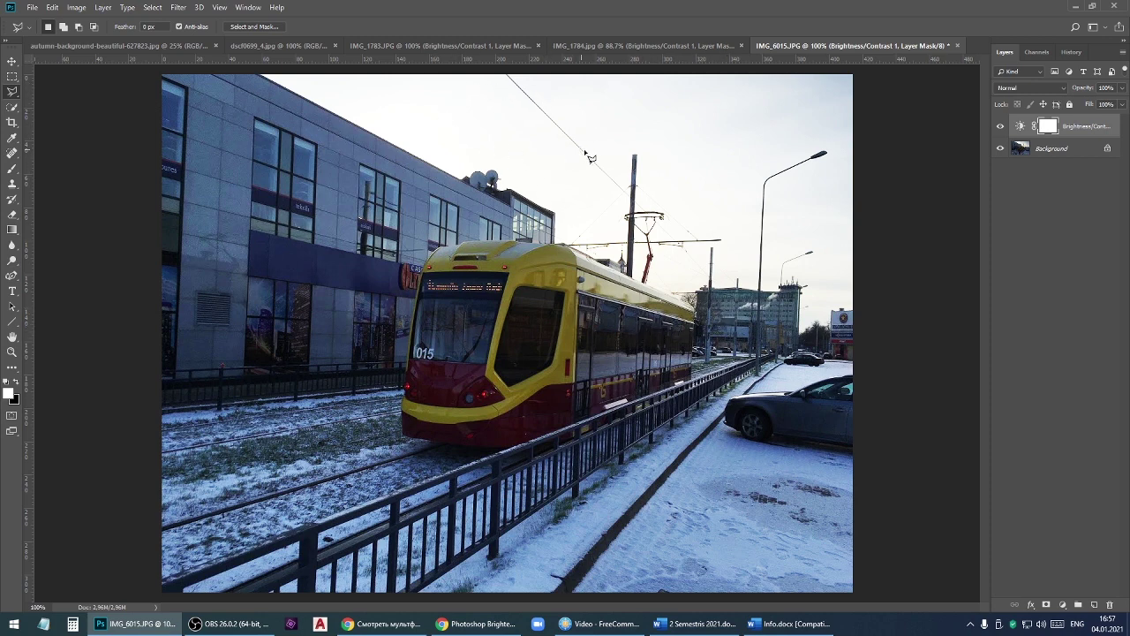
Toggle the tram photo's brightening off and on to compare with the original.
left_click(1001, 127)
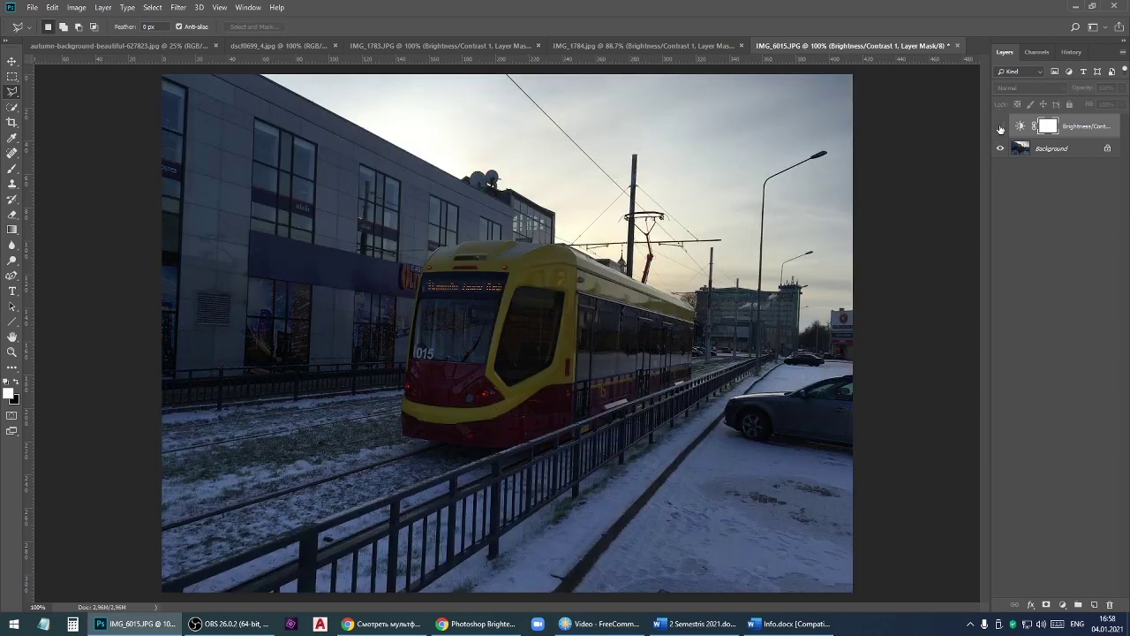
left_click(1000, 127)
left_click(1000, 128)
left_click(1001, 127)
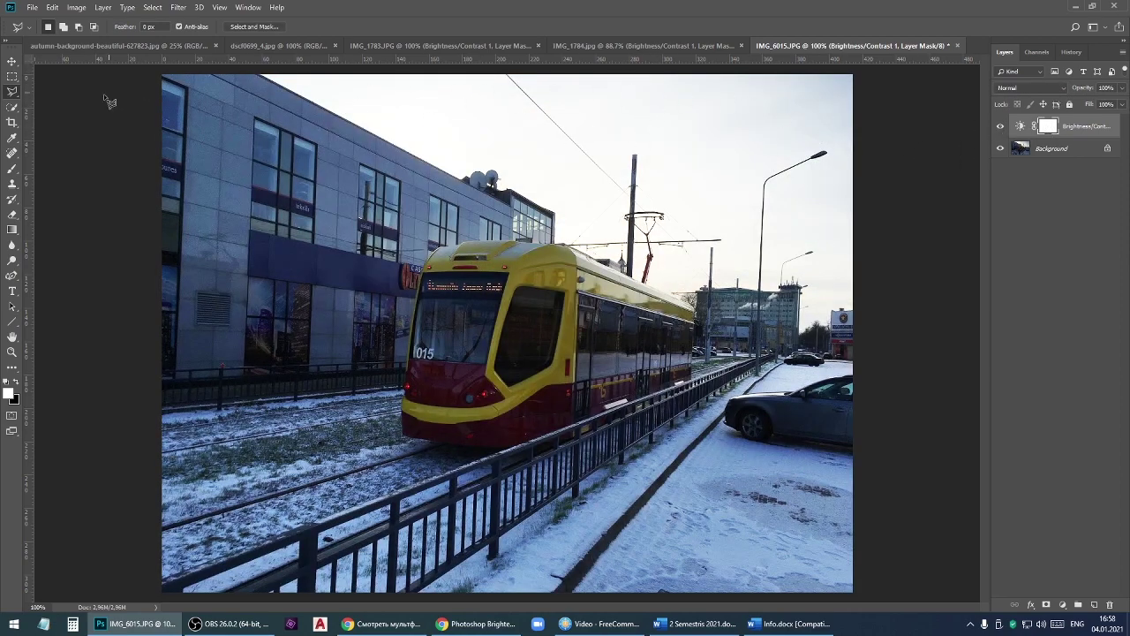
Try outlining the sky with the Magnetic Lasso.
right_click(13, 91)
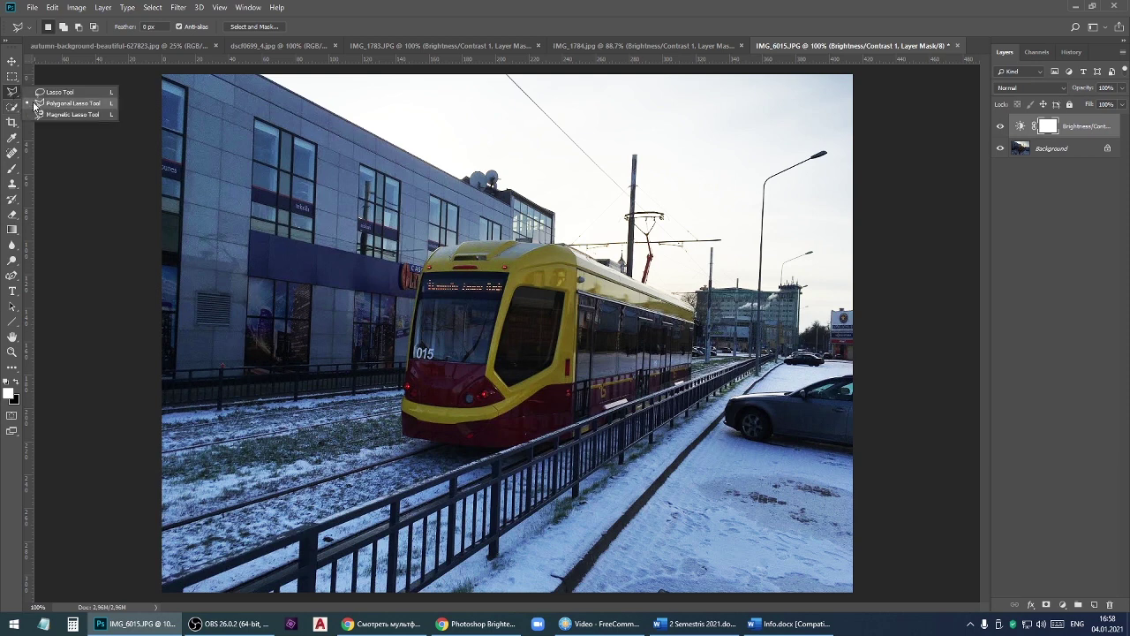
left_click(39, 113)
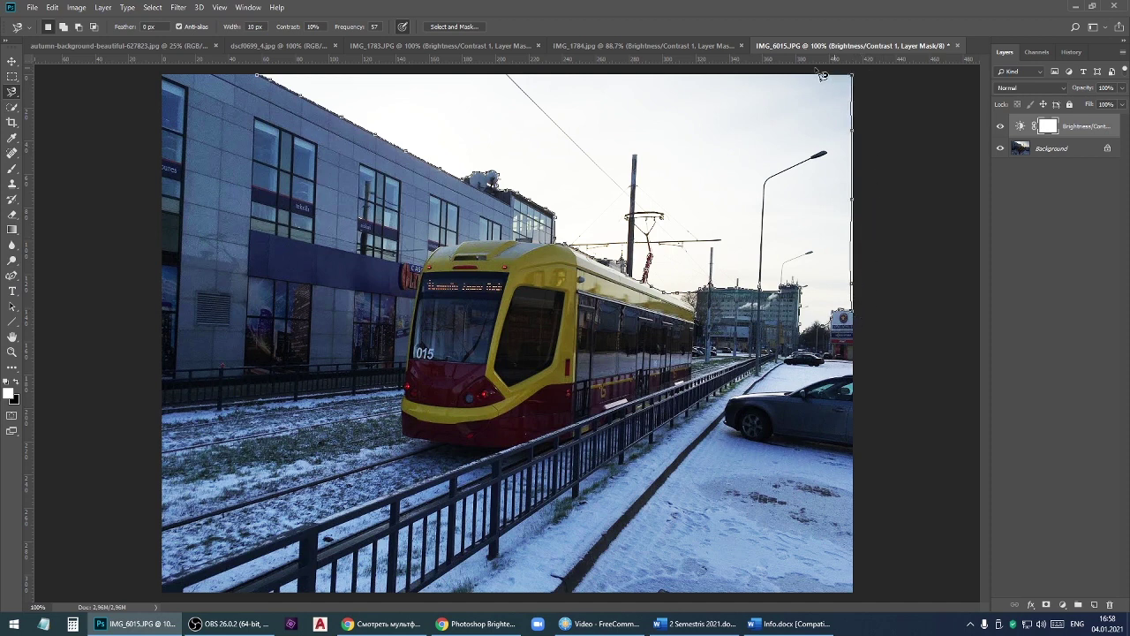
left_click(263, 82)
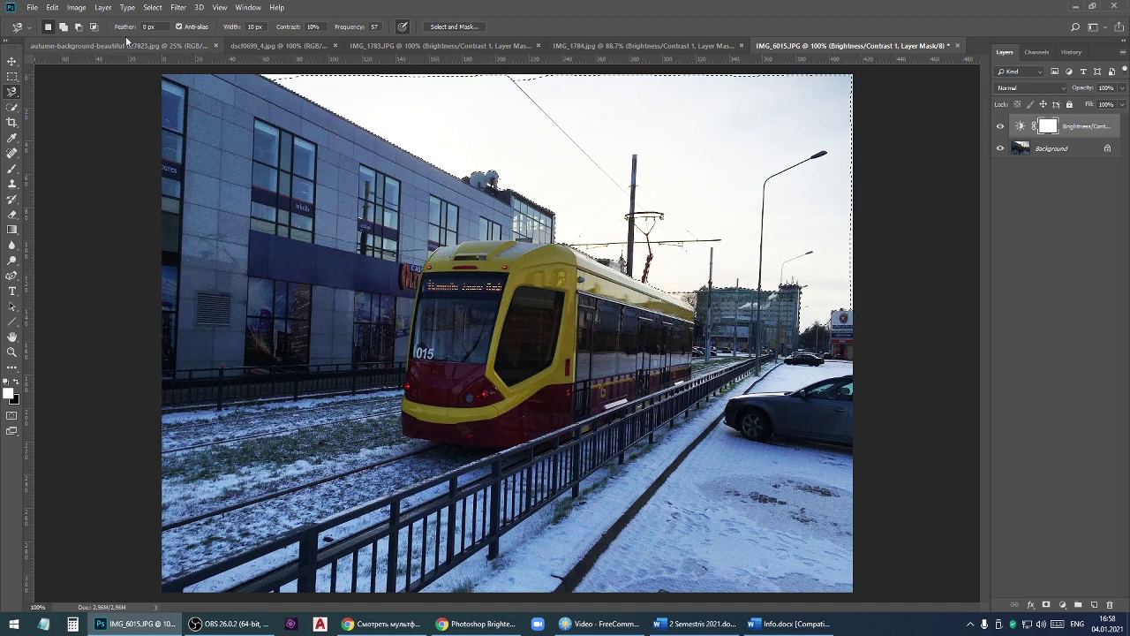
Trace the sky above the tram and buildings with the Polygonal Lasso into a closed selection.
right_click(11, 93)
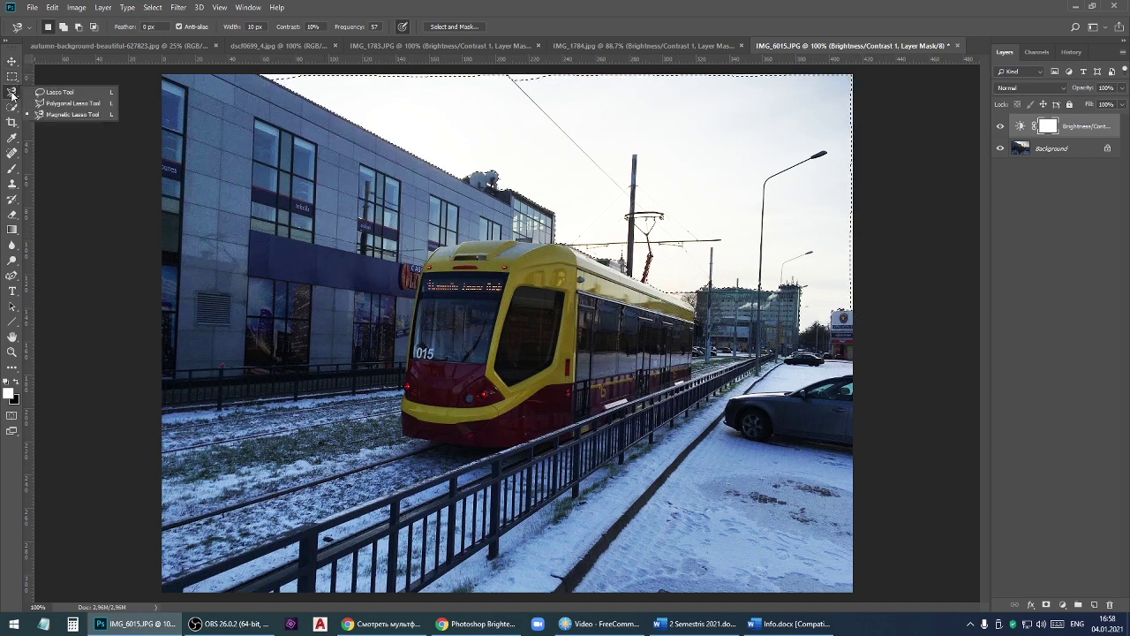
left_click(61, 105)
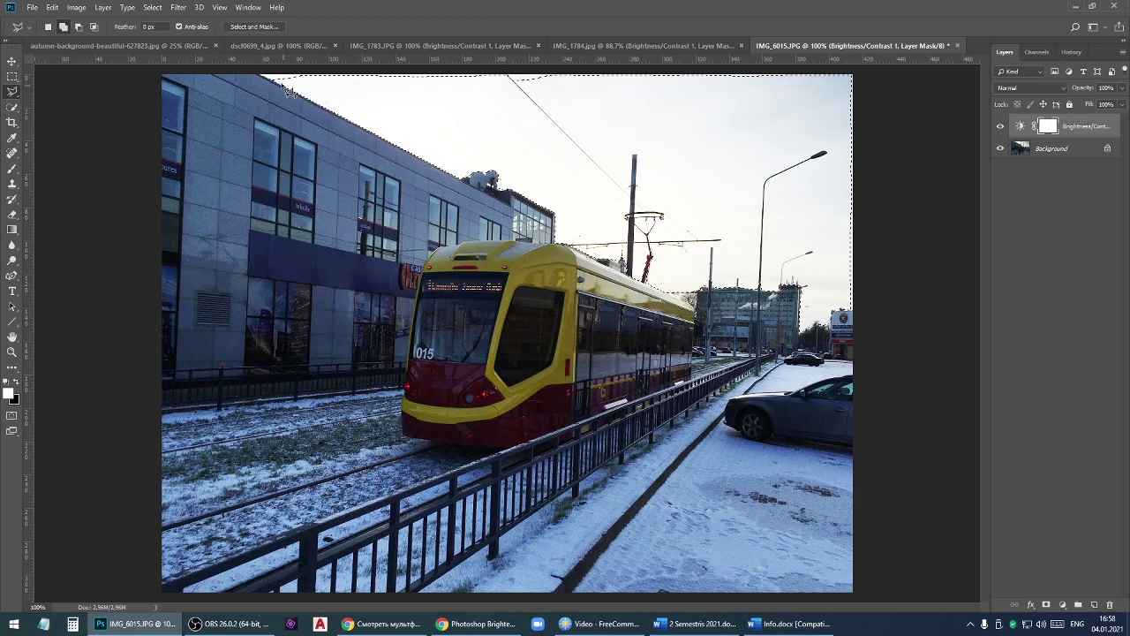
left_click(248, 71)
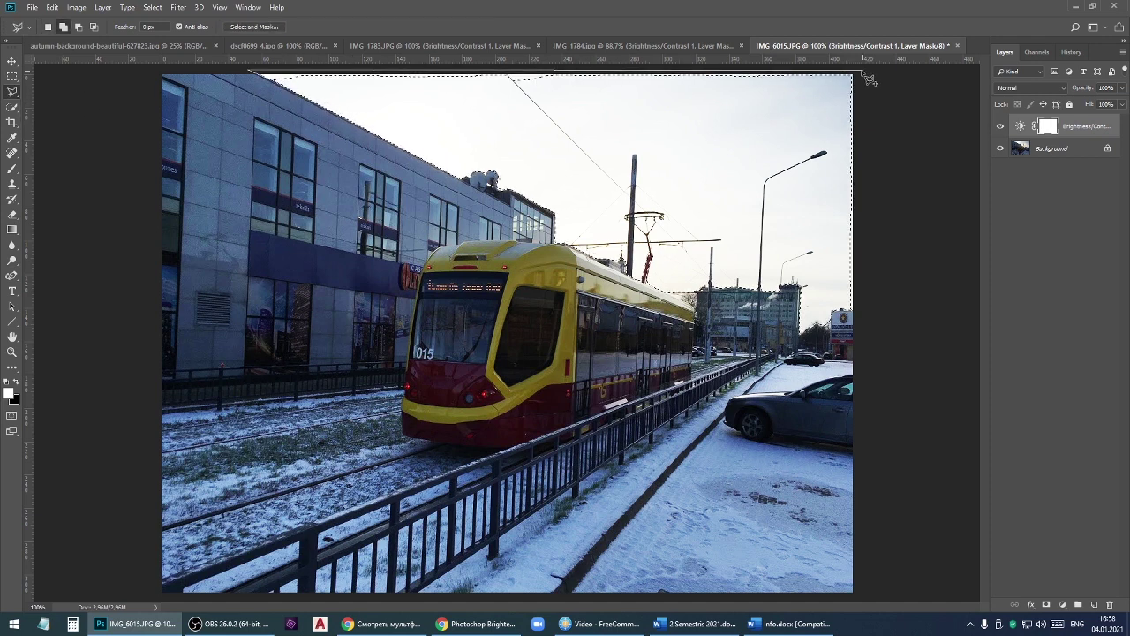
left_click(865, 307)
left_click(849, 309)
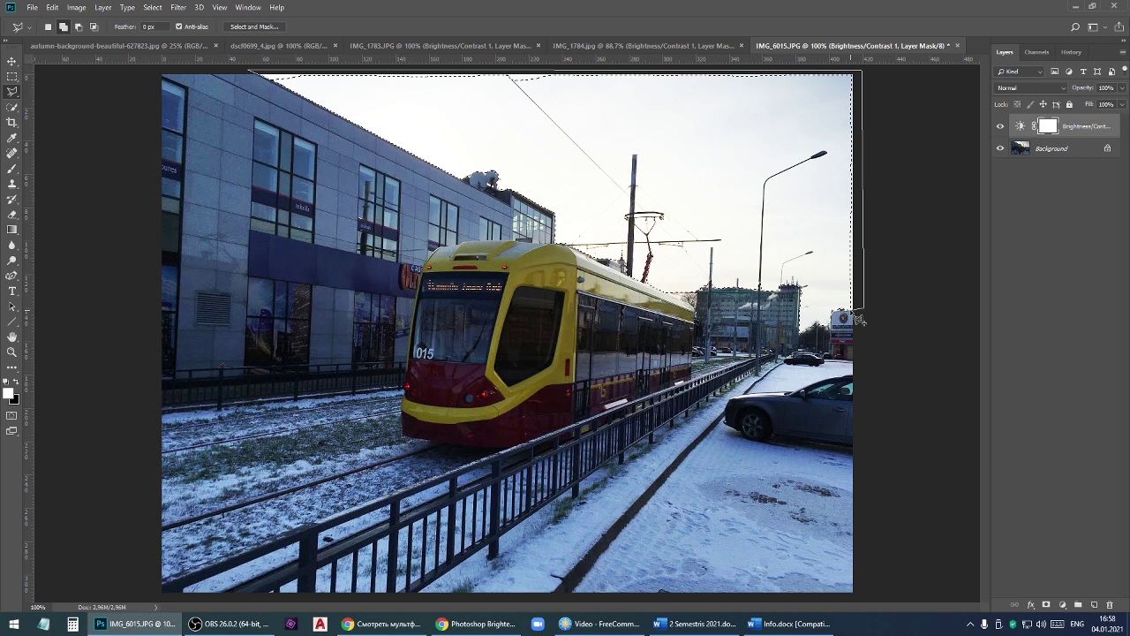
left_click(780, 193)
double_click(353, 100)
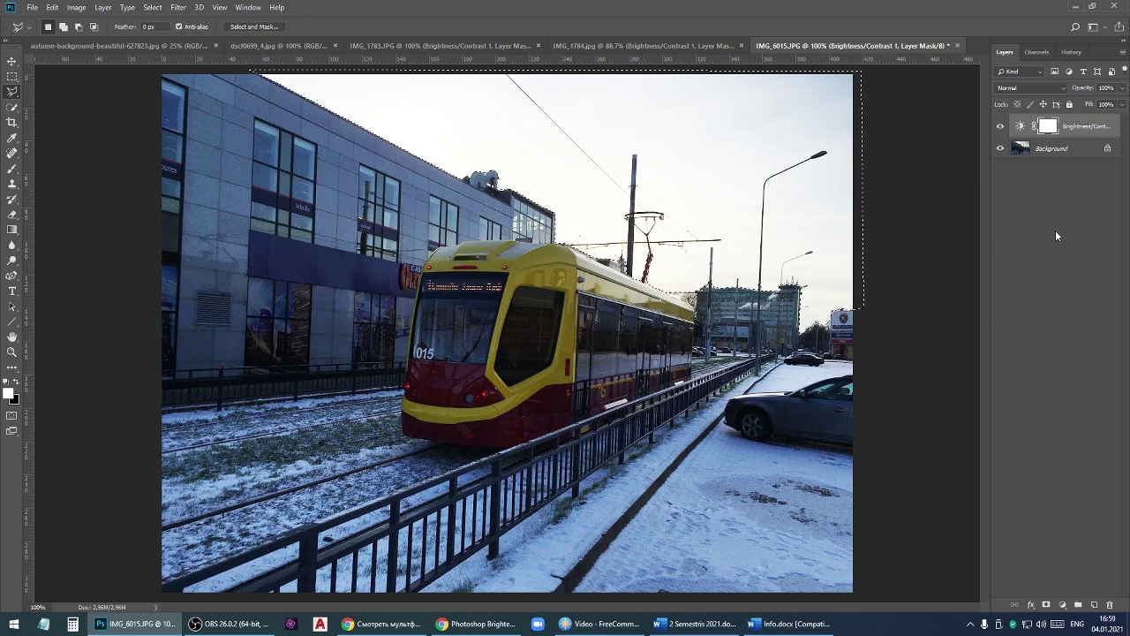
Fill the sky area of the mask black, then zoom to inspect the restored clouds.
key("Delete")
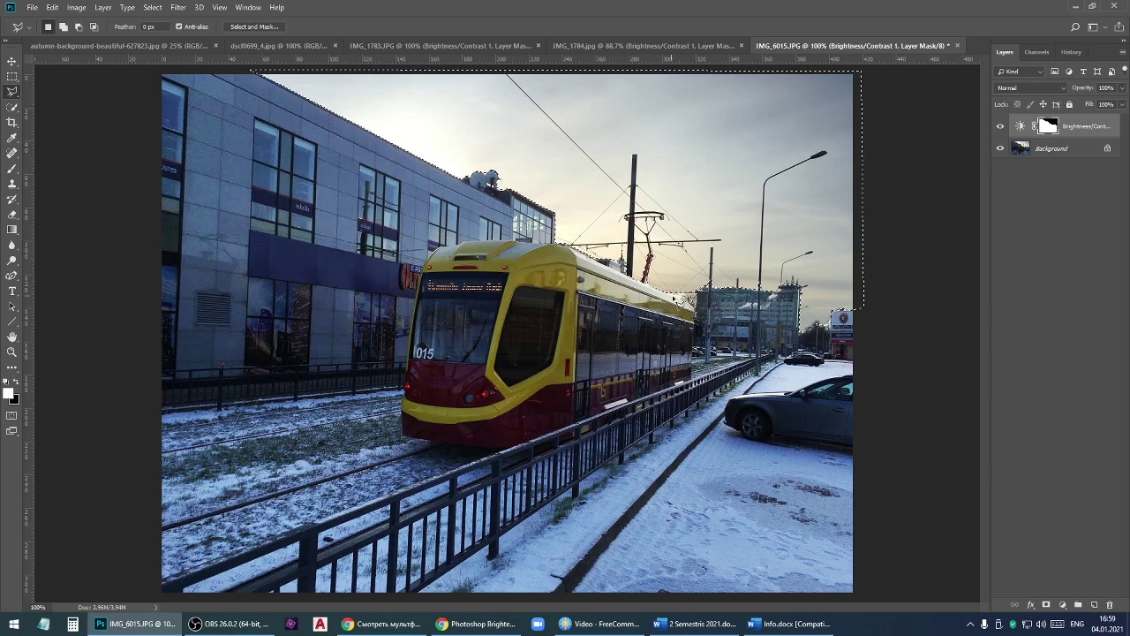
scroll(697, 298, "up", 3)
scroll(697, 298, "up", 2)
scroll(687, 304, "up", 1)
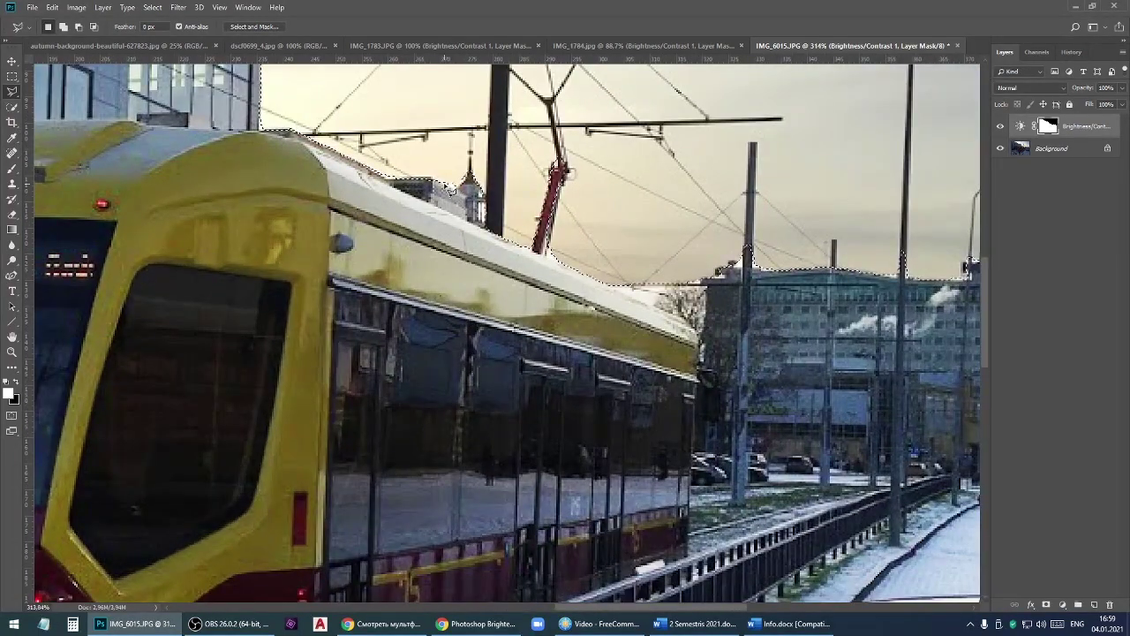
scroll(562, 235, "down", 3)
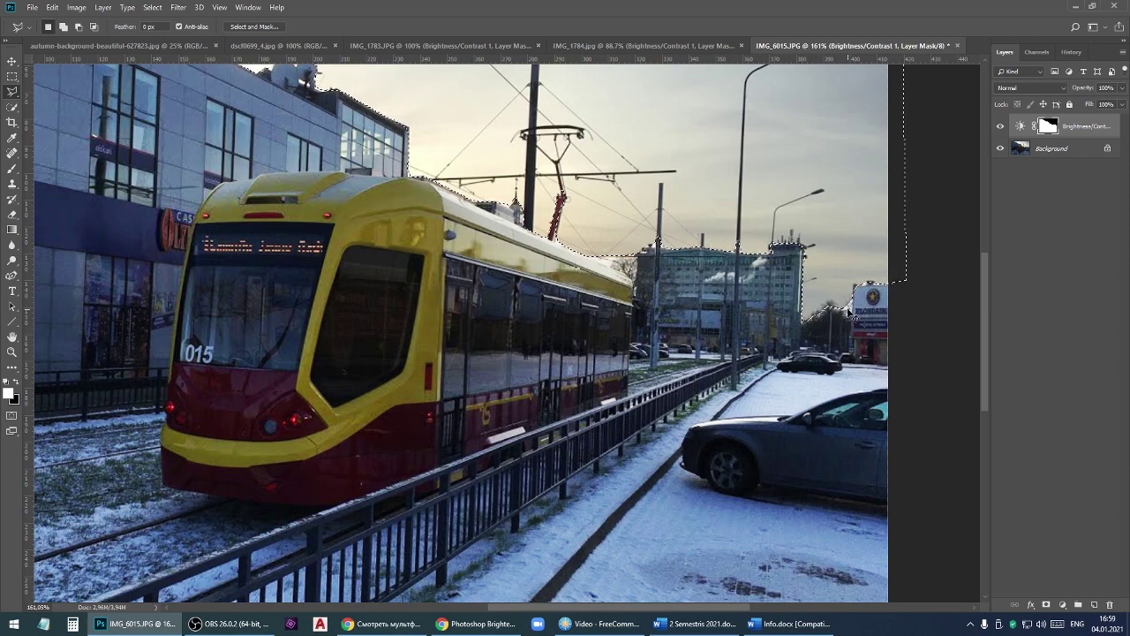
Refill the sky mask white and expand the sky selection by 3 pixels.
key("alt+BackSpace")
left_click(152, 8)
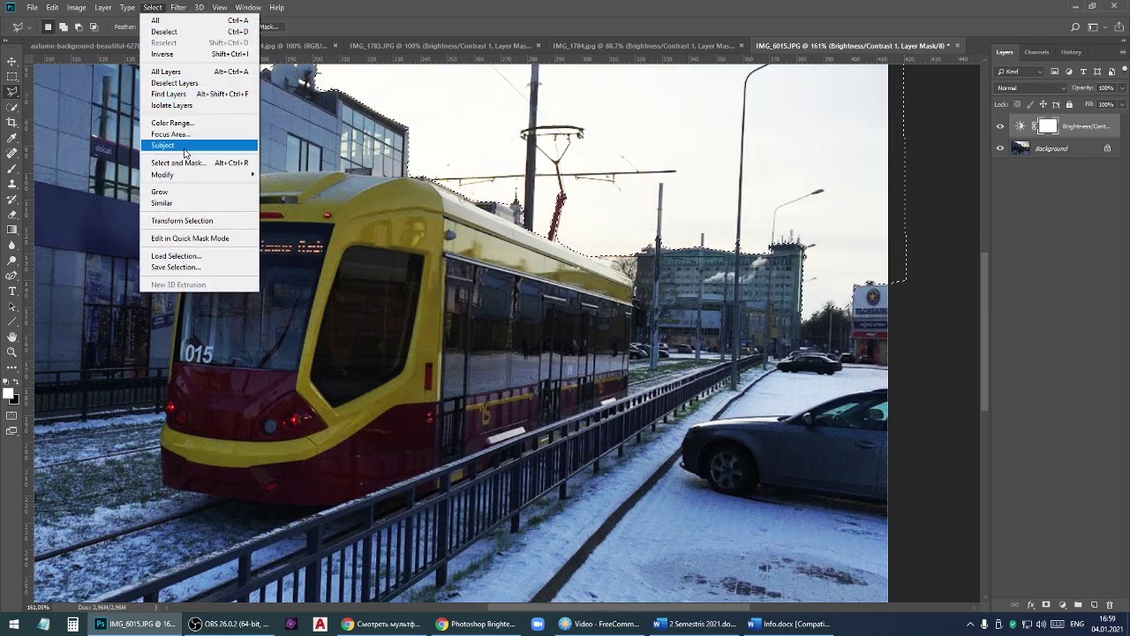
mouse_move(163, 174)
left_click(283, 196)
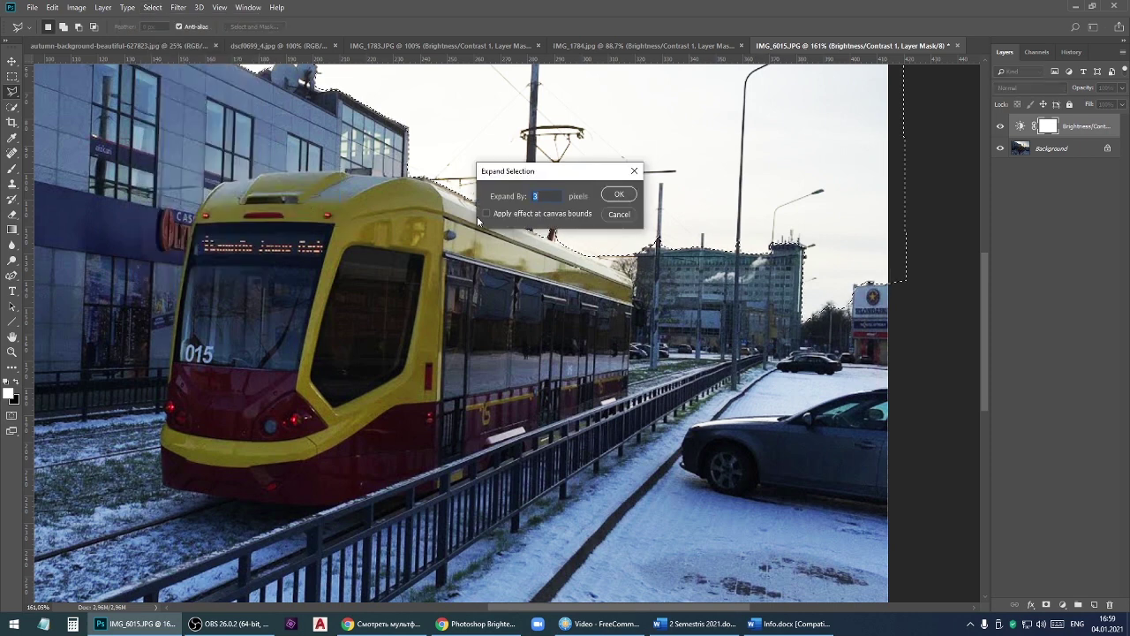
left_click(632, 200)
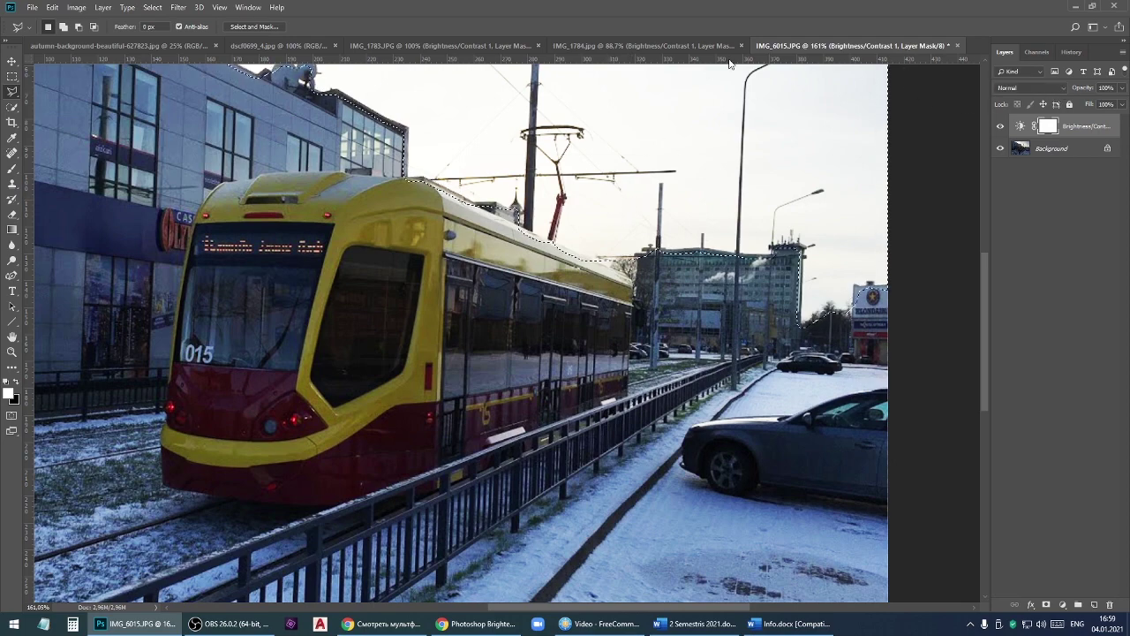
Feather the sky selection by 8 pixels.
left_click(153, 7)
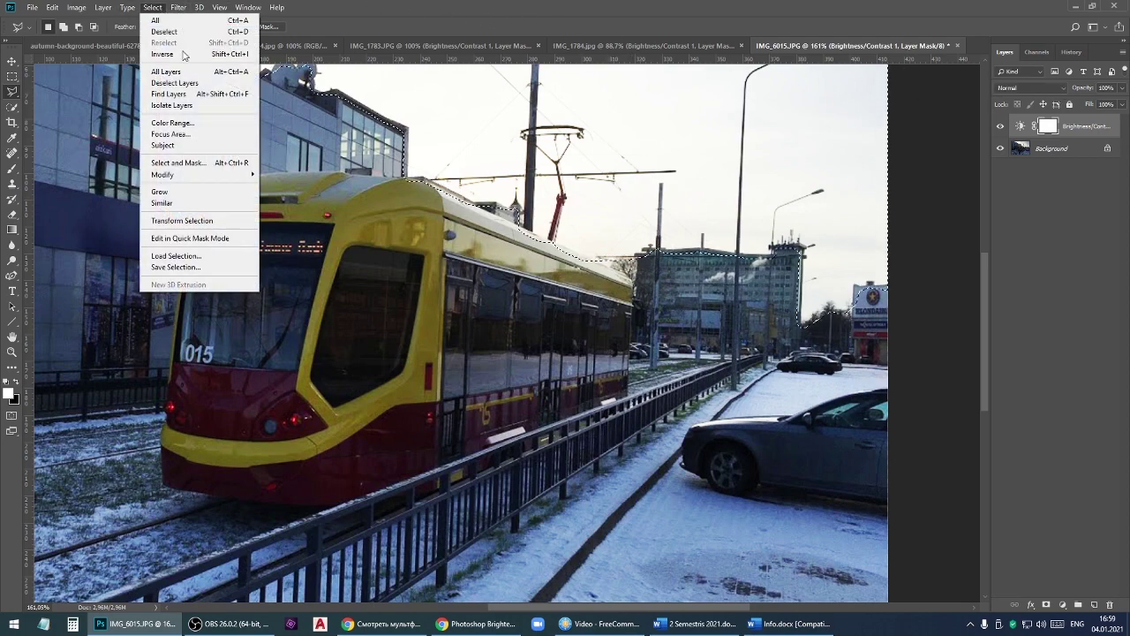
mouse_move(162, 174)
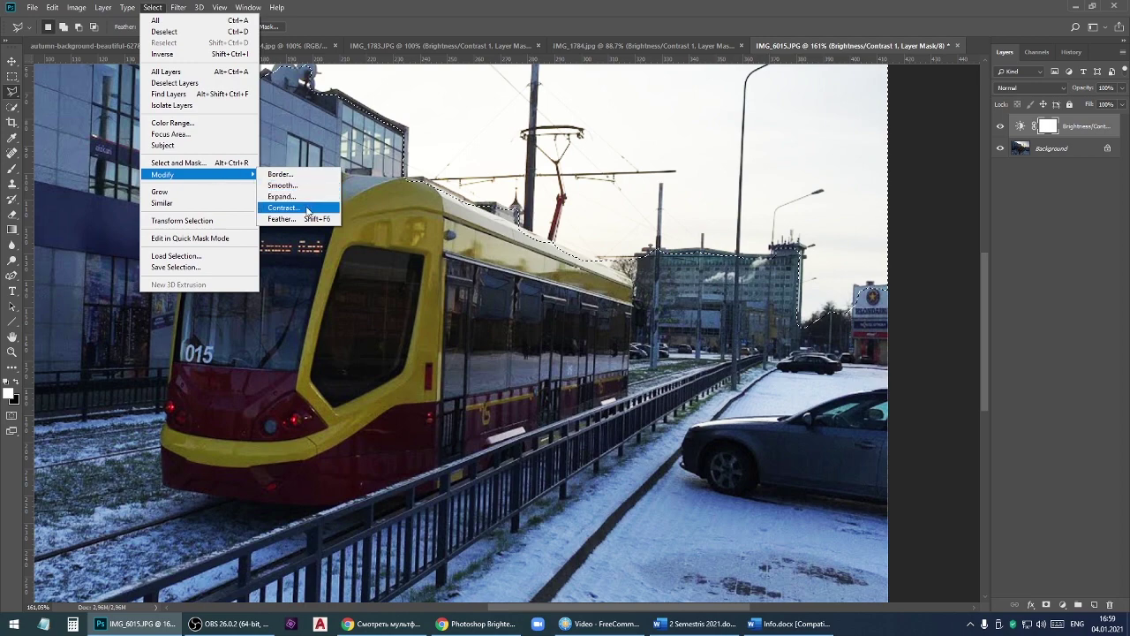
left_click(305, 220)
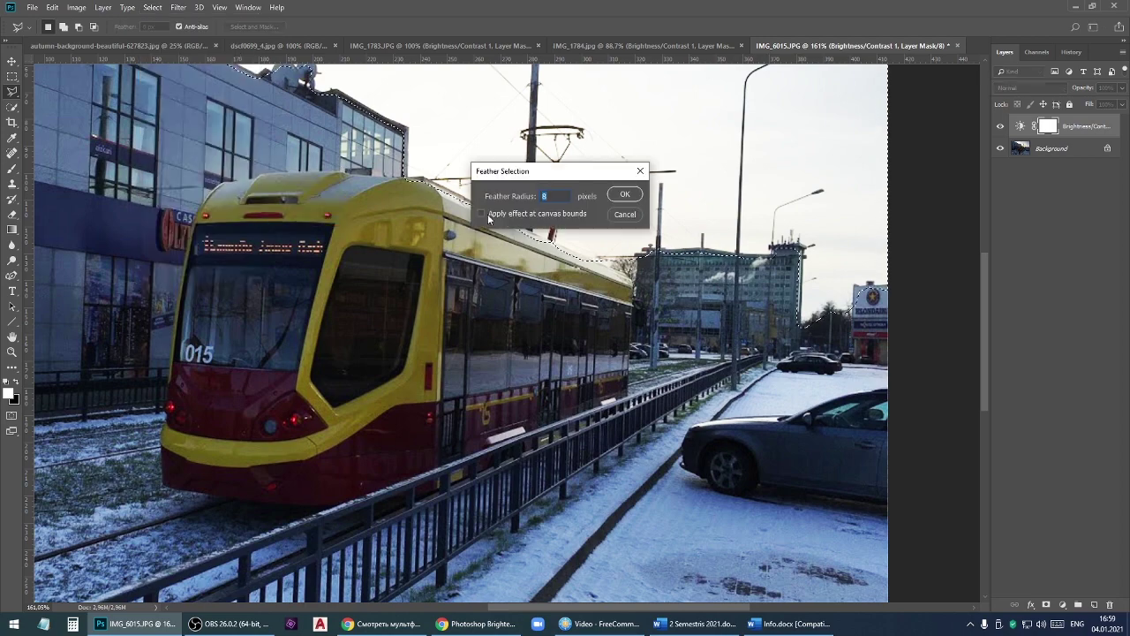
key("Return")
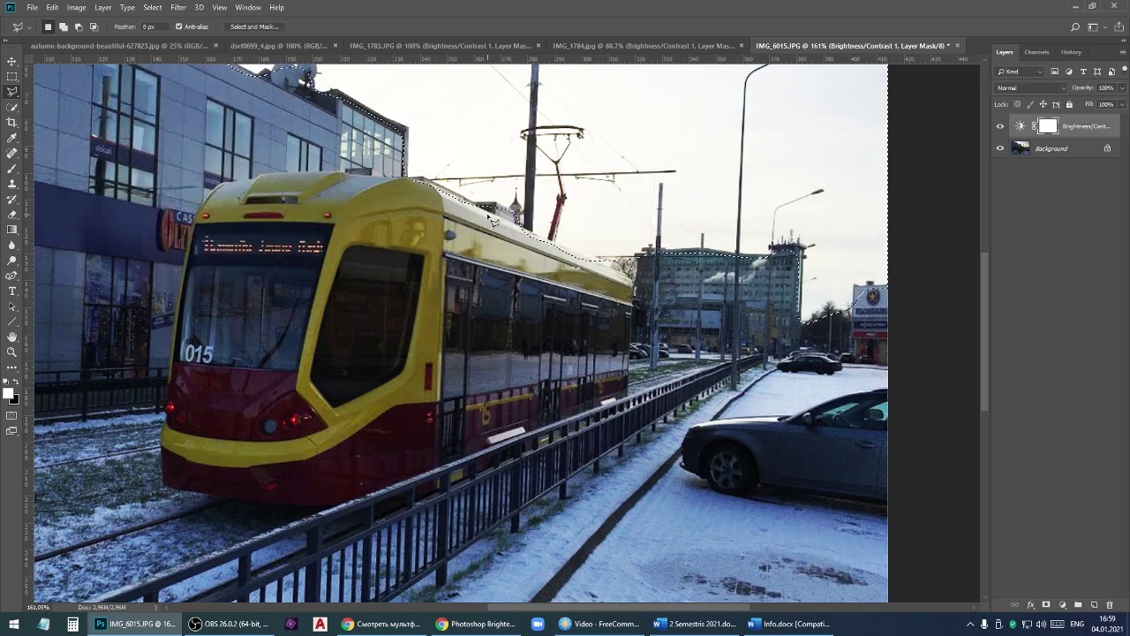
scroll(561, 263, "down", 2)
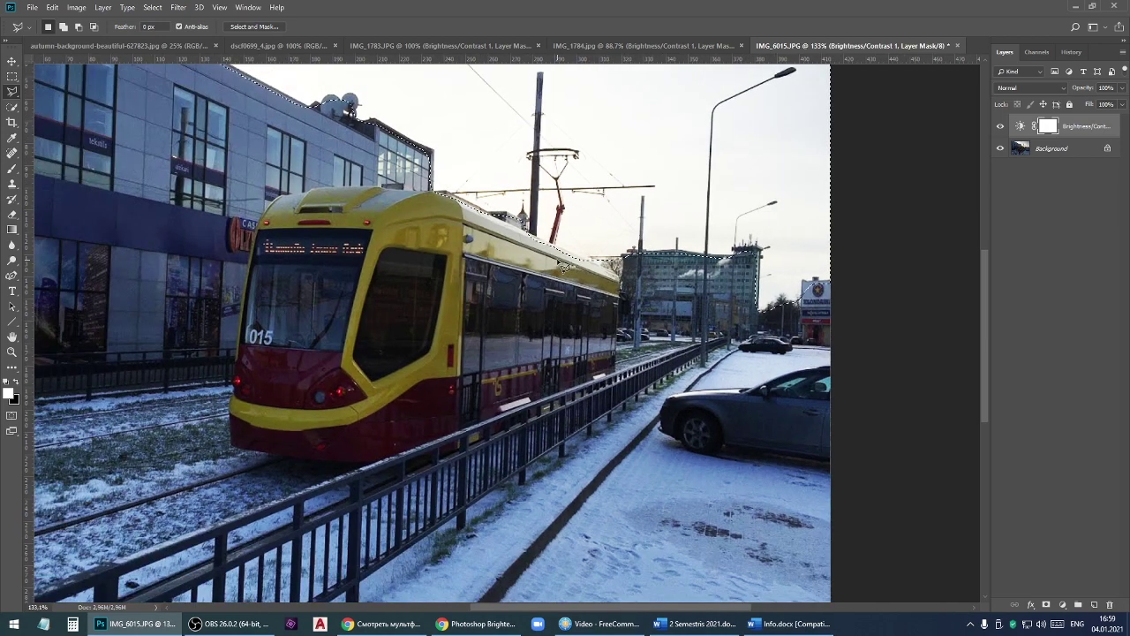
Fill the feathered sky selection black in the mask, deselect, and zoom to check the edges.
key("Delete")
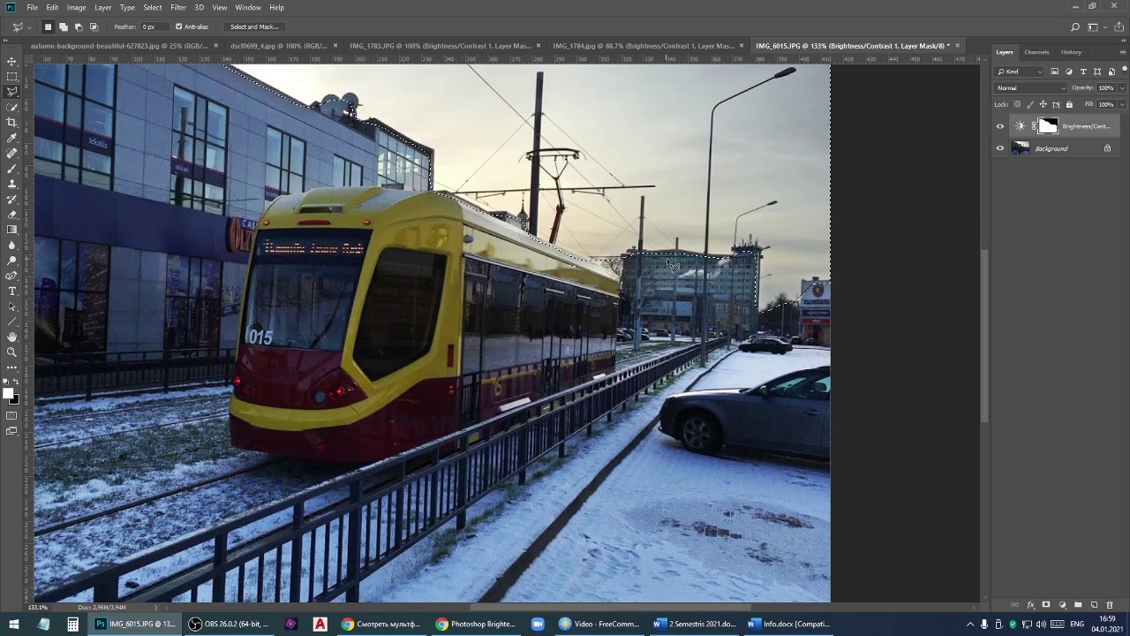
key("ctrl+d")
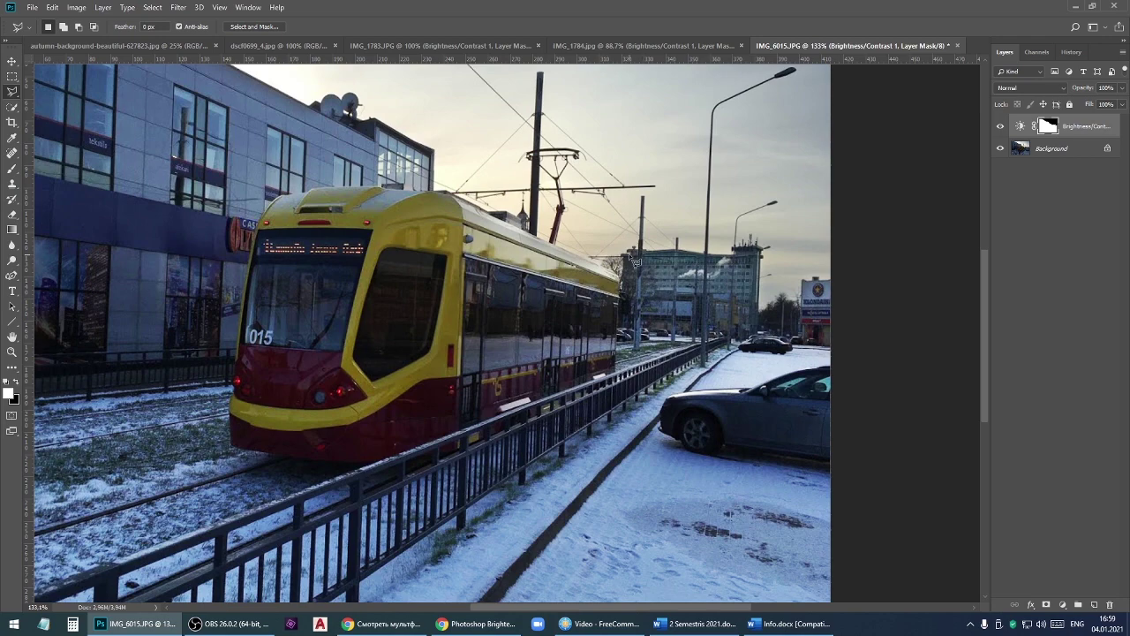
scroll(629, 276, "up", 7)
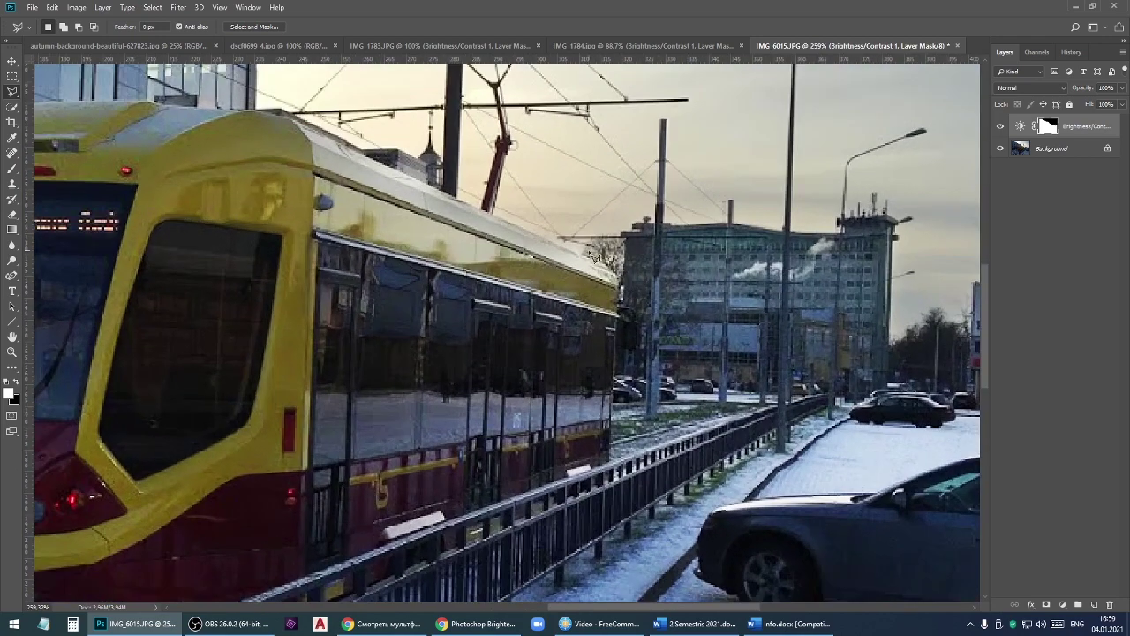
scroll(597, 206, "down", 2)
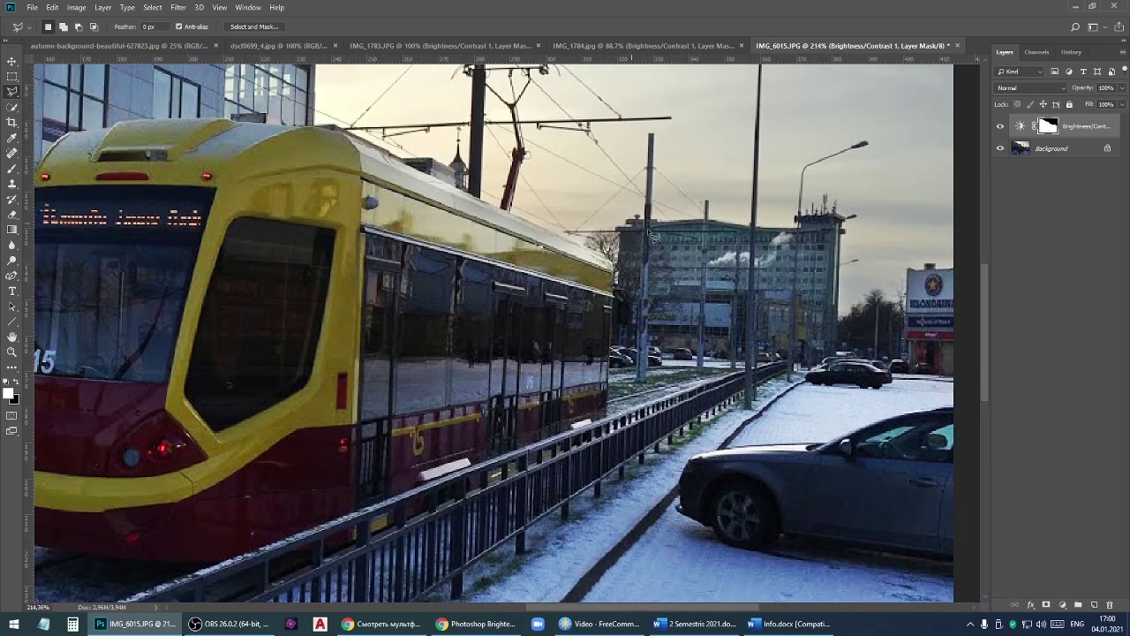
scroll(918, 303, "down", 2)
scroll(918, 303, "down", 2)
scroll(861, 295, "down", 1)
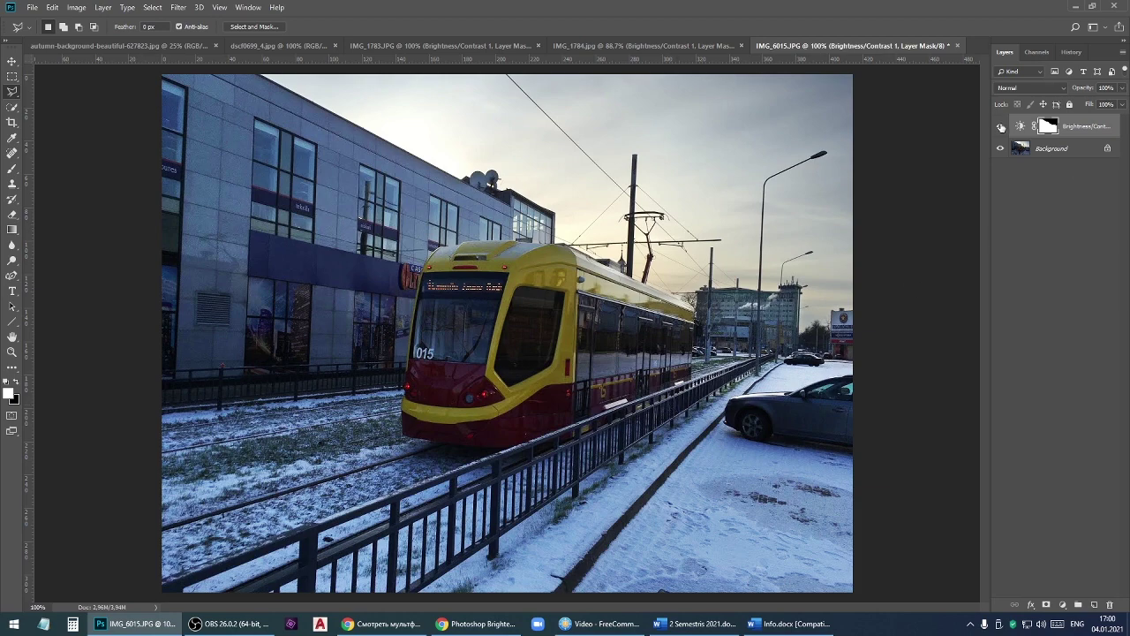
left_click(1000, 127)
left_click(1002, 128)
left_click(1003, 128)
left_click(1002, 128)
left_click(83, 8)
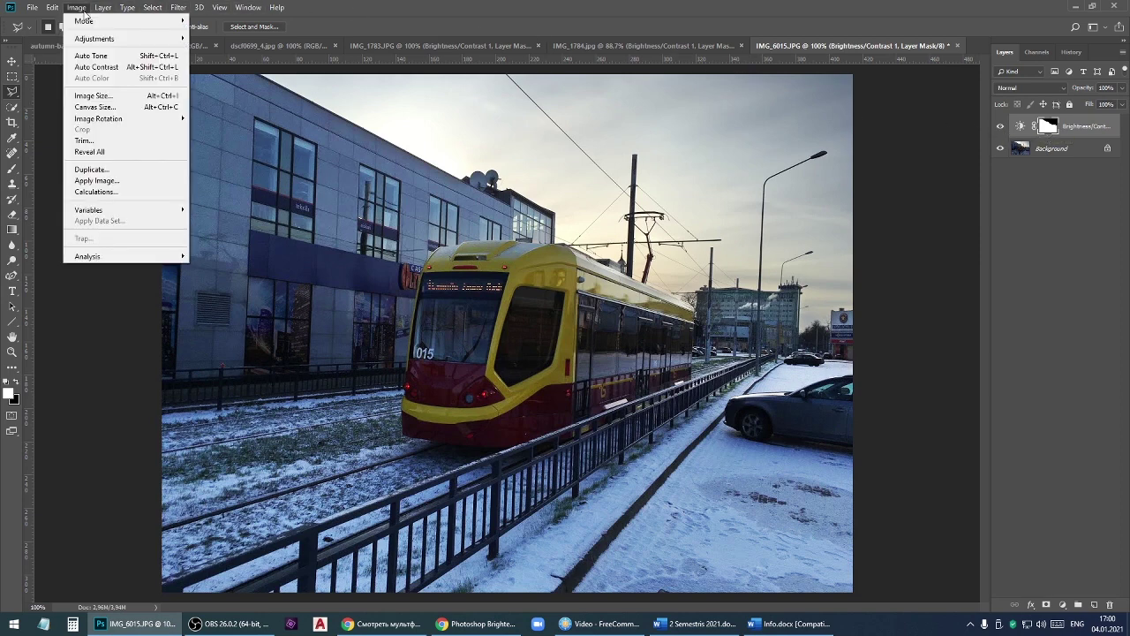
mouse_move(94, 39)
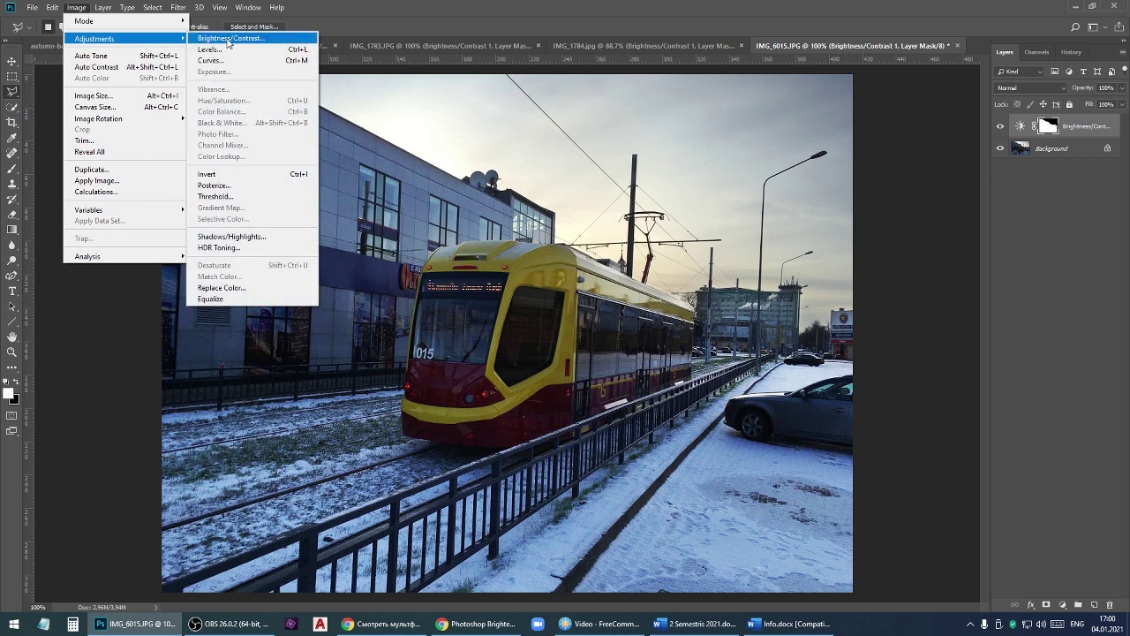
key("Escape")
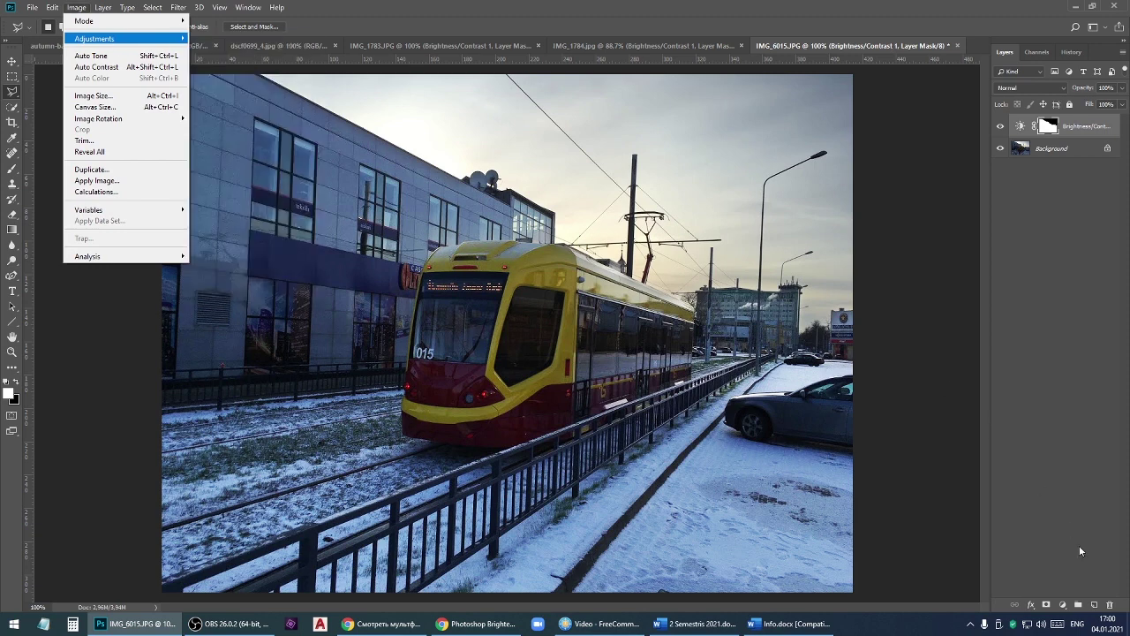
key("Escape")
left_click(1079, 605)
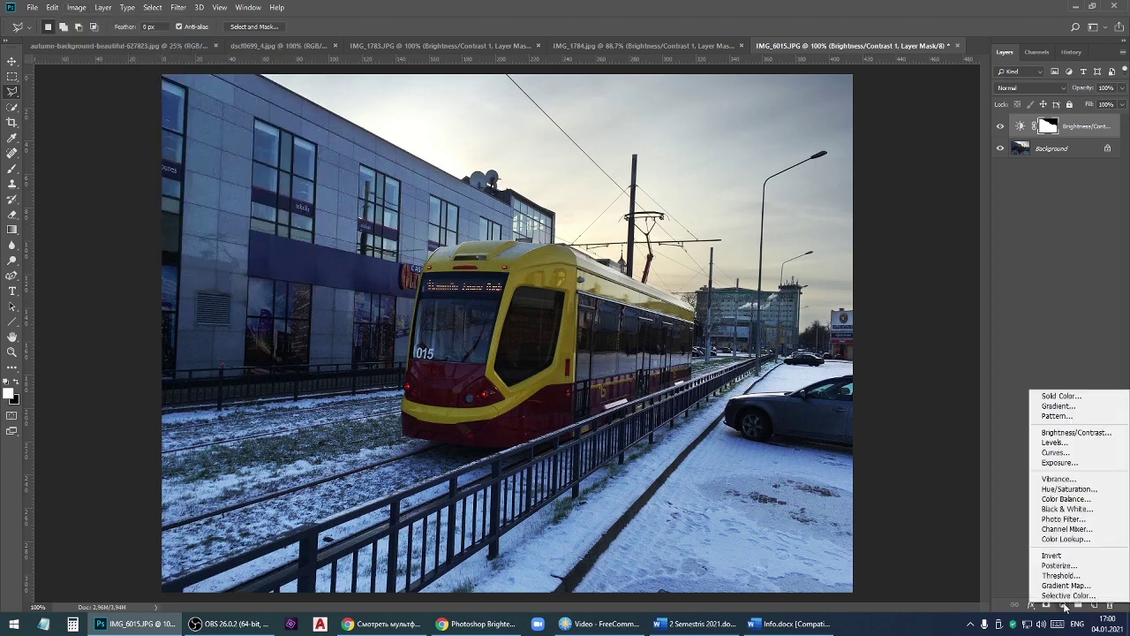
left_click(1055, 432)
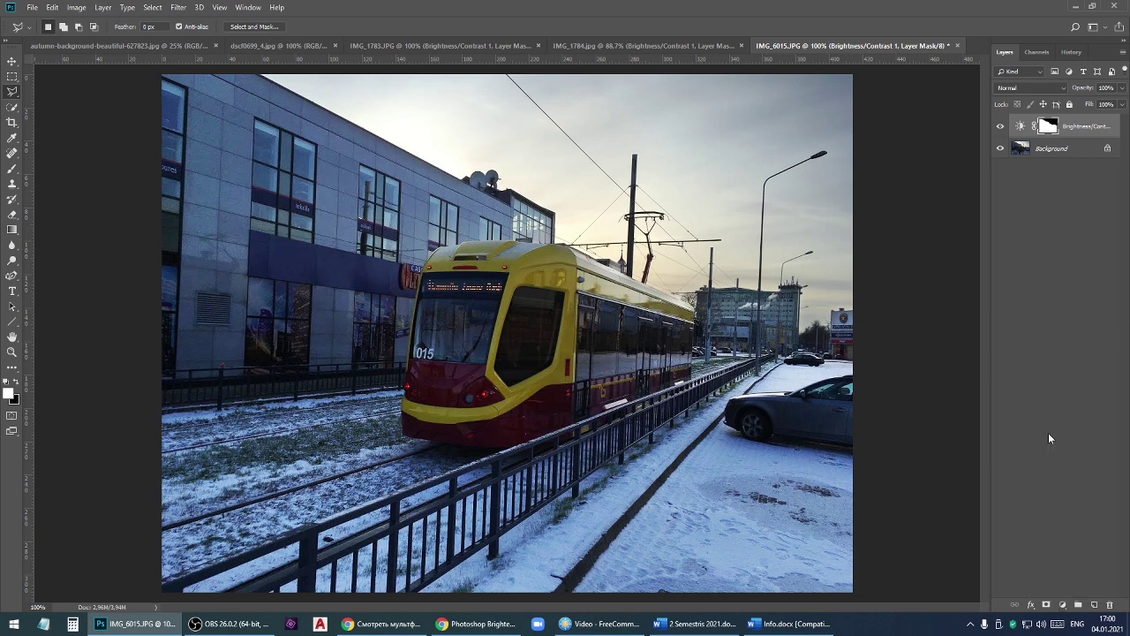
left_click(1062, 609)
left_click(983, 439)
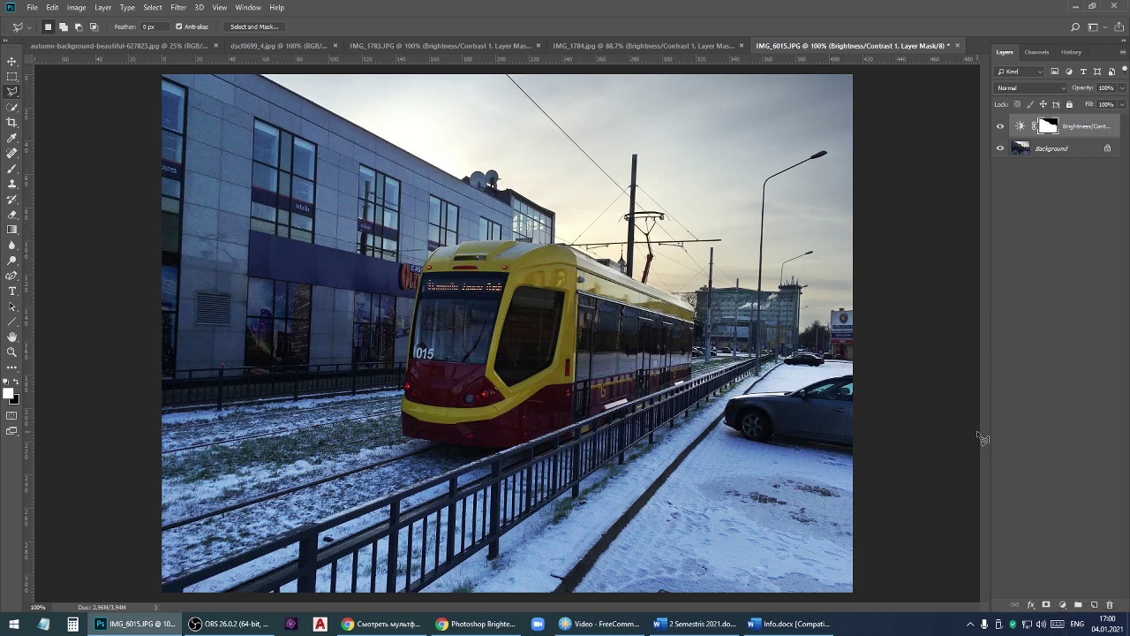